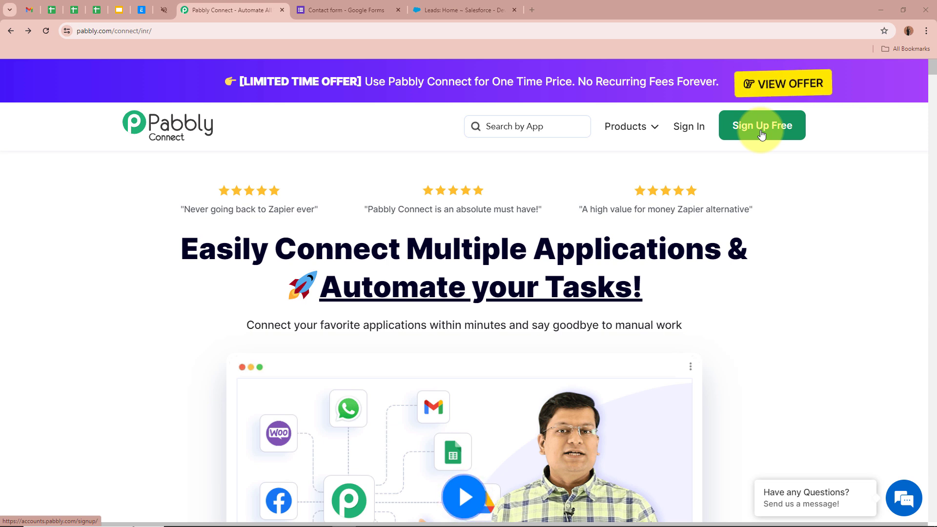
Sign in to Pabbly and open Pabbly Connect from the All Pabbly Apps page.
left_click(679, 130)
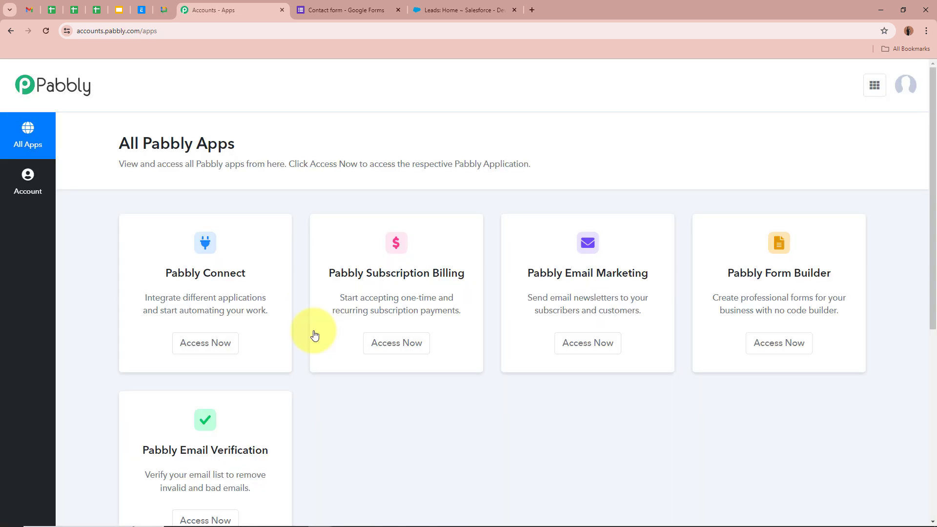
left_click_drag(115, 148, 256, 151)
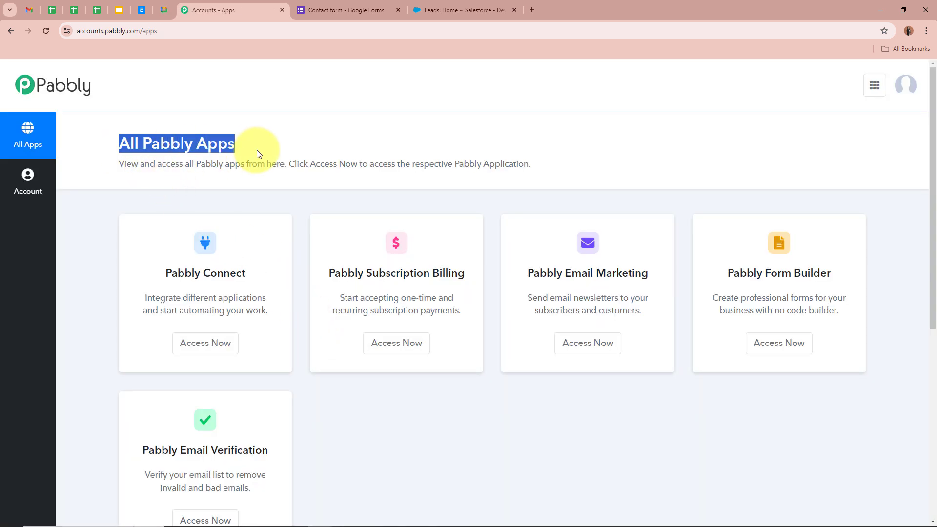
left_click(161, 166)
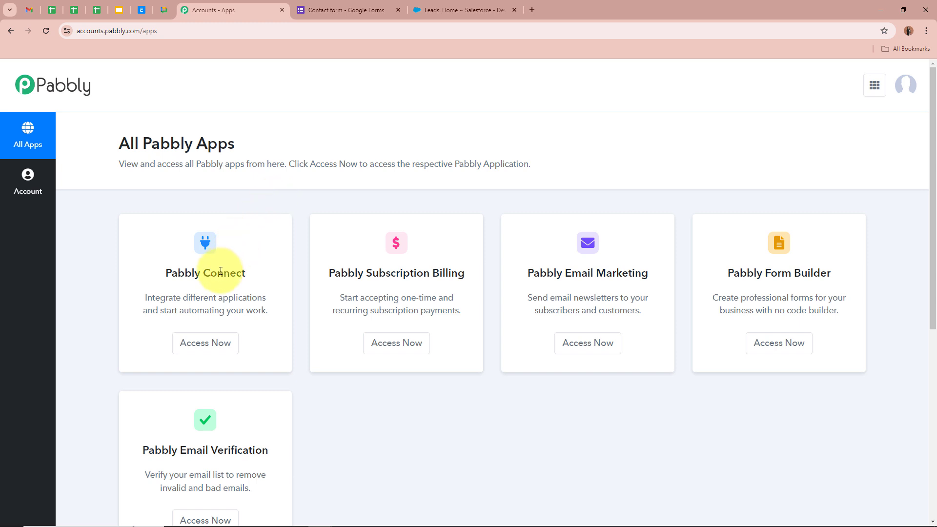
left_click(208, 342)
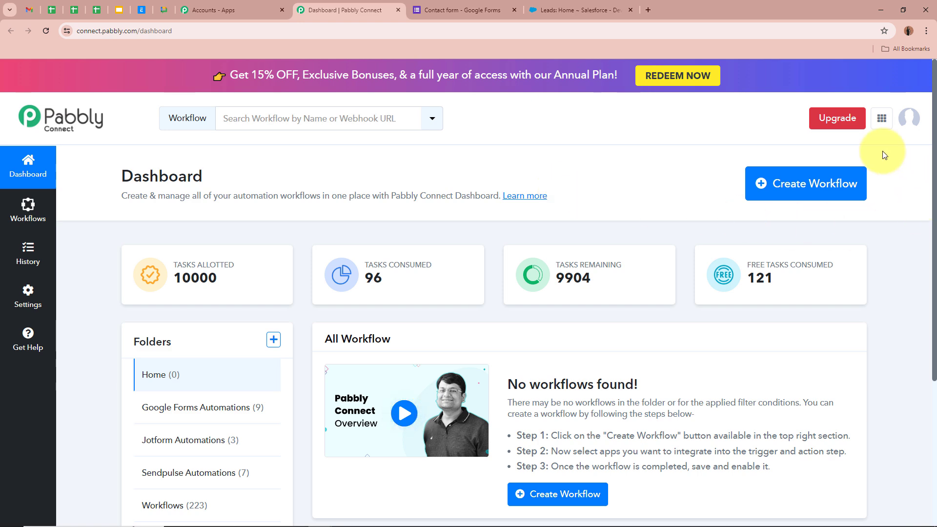
Start a new workflow and paste in its name.
left_click(800, 190)
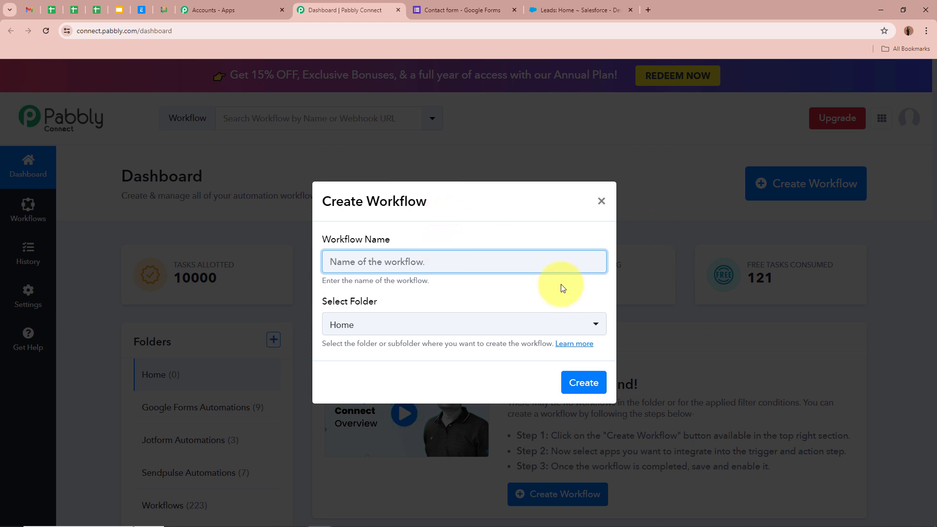
type("Create Salesforce Lead from Google Form Responses")
left_click(537, 295)
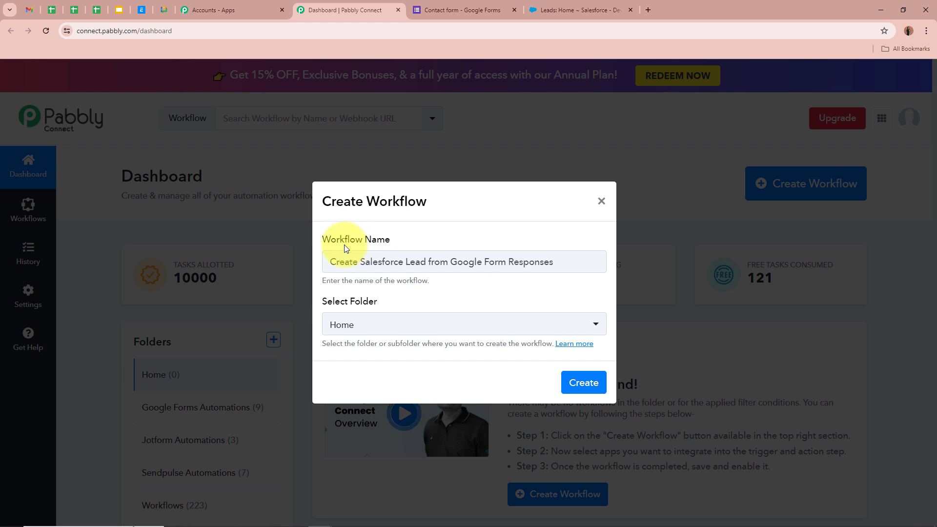
left_click_drag(323, 305, 381, 303)
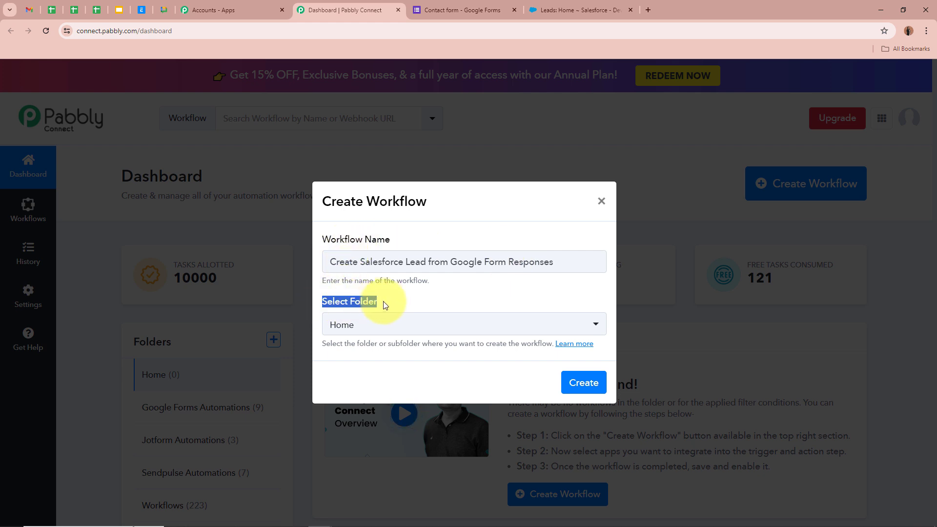
left_click(361, 303)
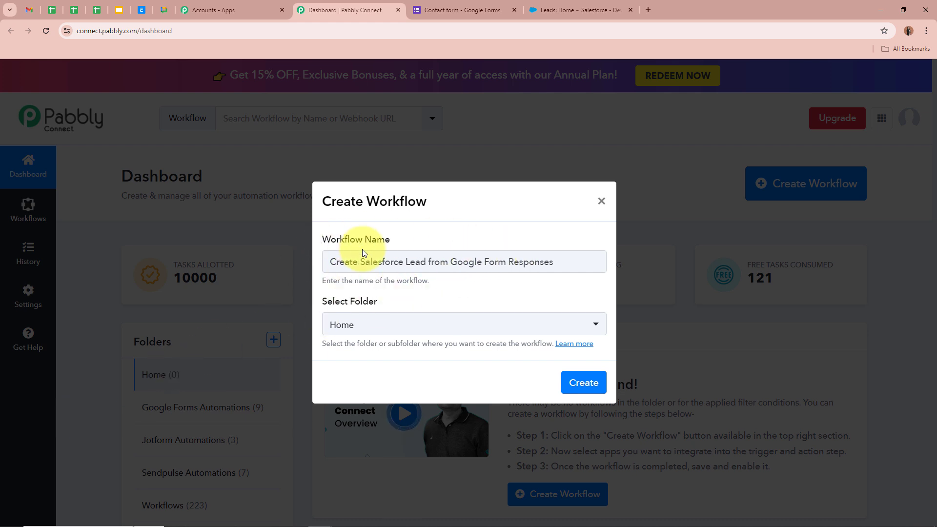
Put it in the Google Forms Automations folder, correct 'Form' to 'Forms', and create it.
left_click(596, 325)
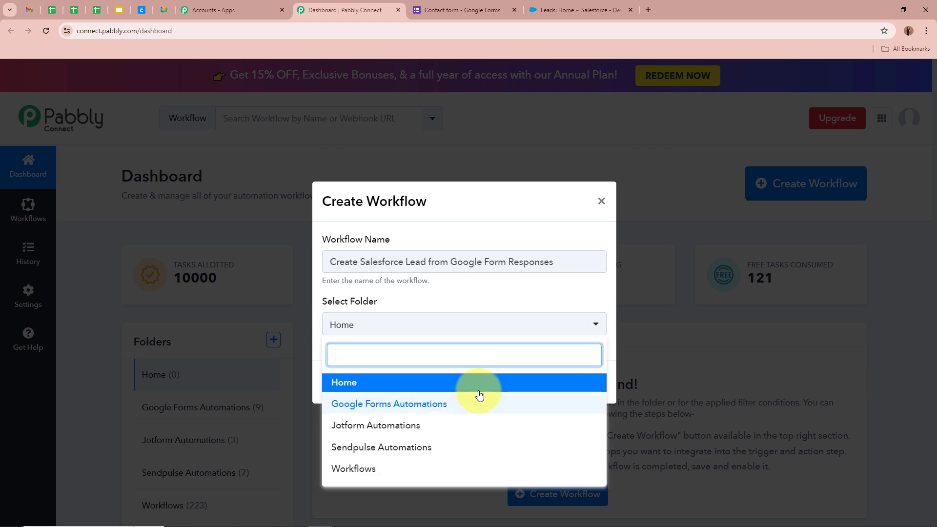
left_click(446, 409)
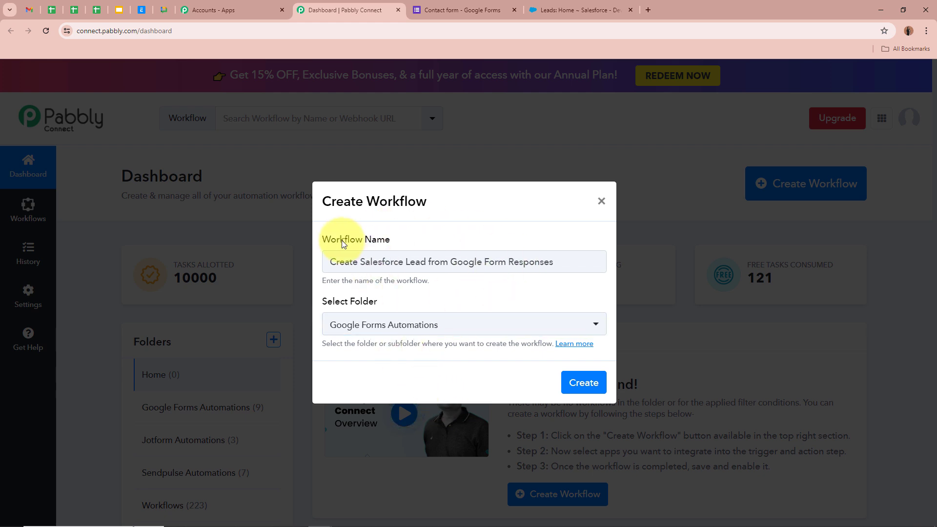
left_click(504, 262)
type("s")
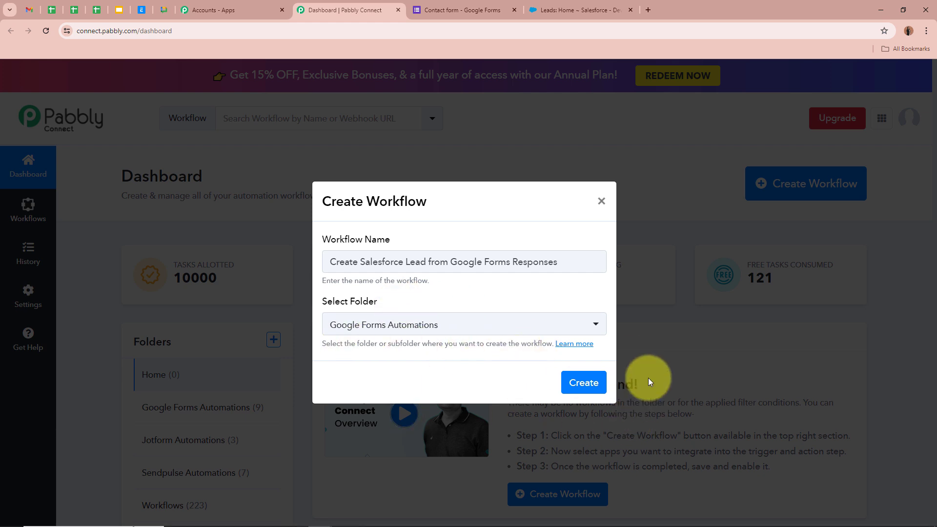
left_click(571, 382)
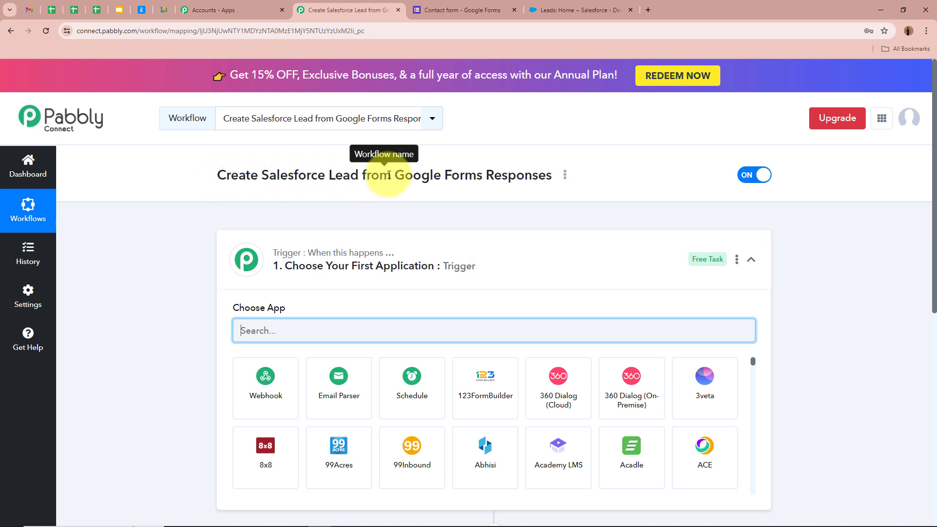
Search 'Goog' in Choose App and pick Google Forms as the trigger app.
left_click(593, 275)
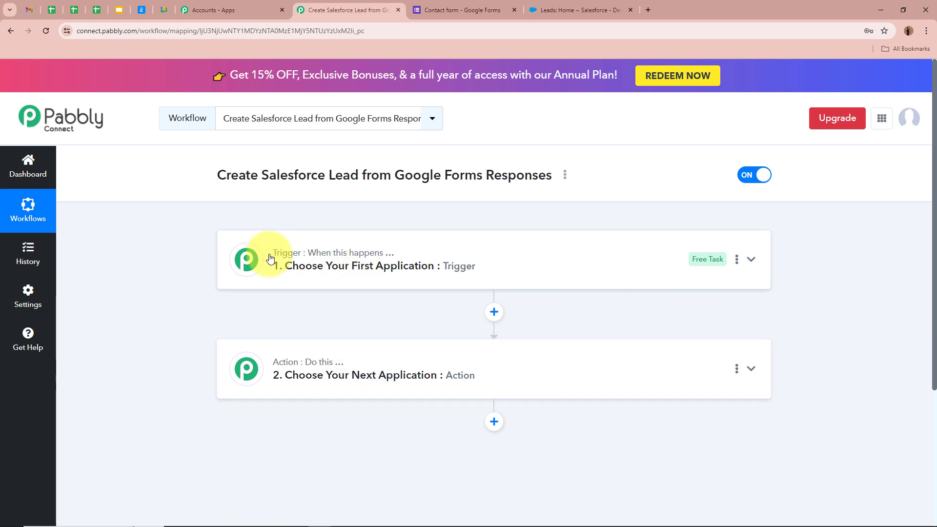
mouse_move(383, 261)
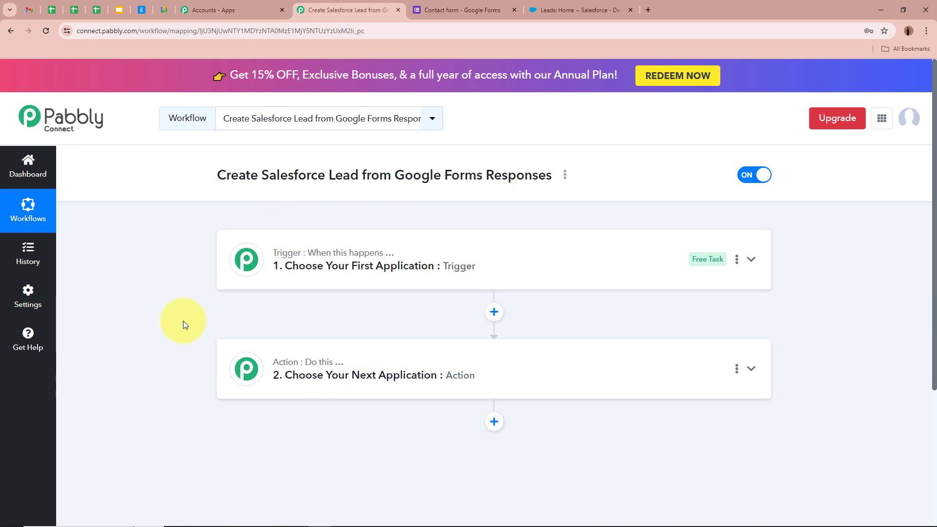
left_click(751, 260)
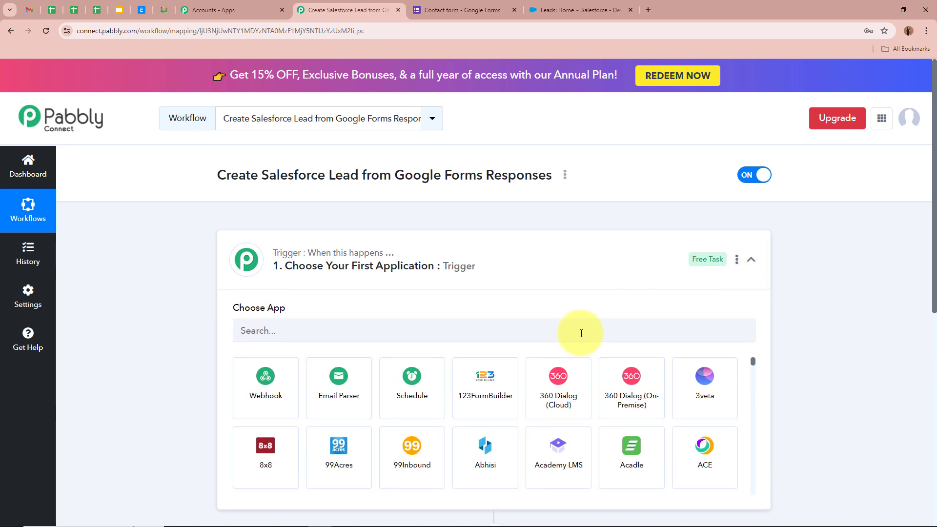
left_click(572, 333)
type("Google")
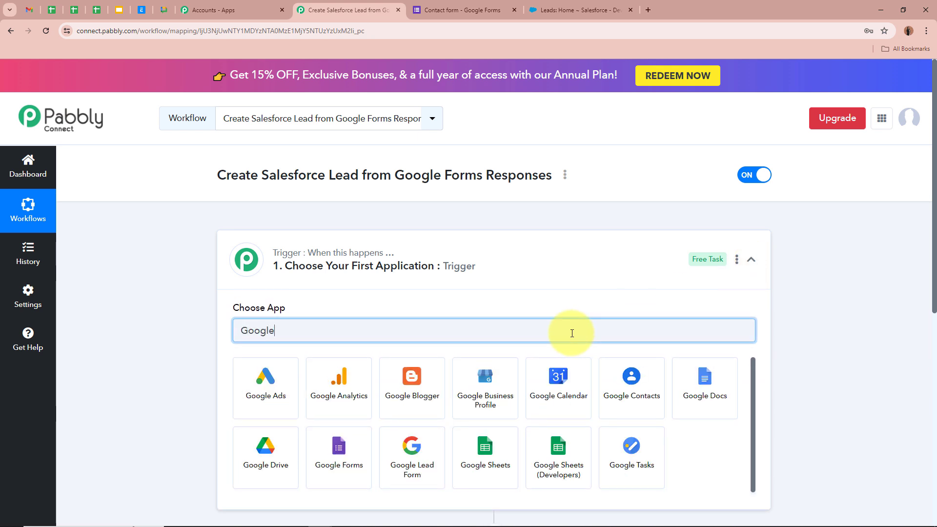
left_click(344, 461)
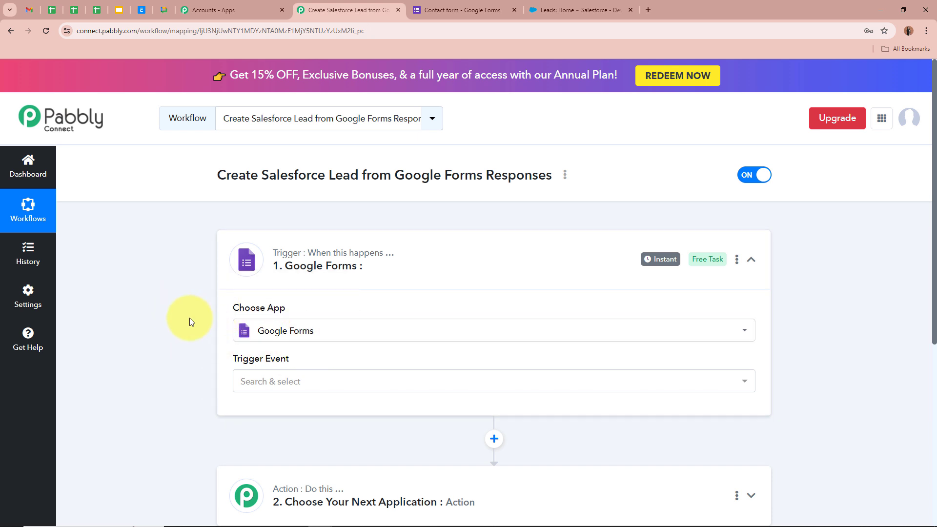
scroll(174, 317, "down", 3)
Set the trigger event to New Response Received.
left_click(333, 235)
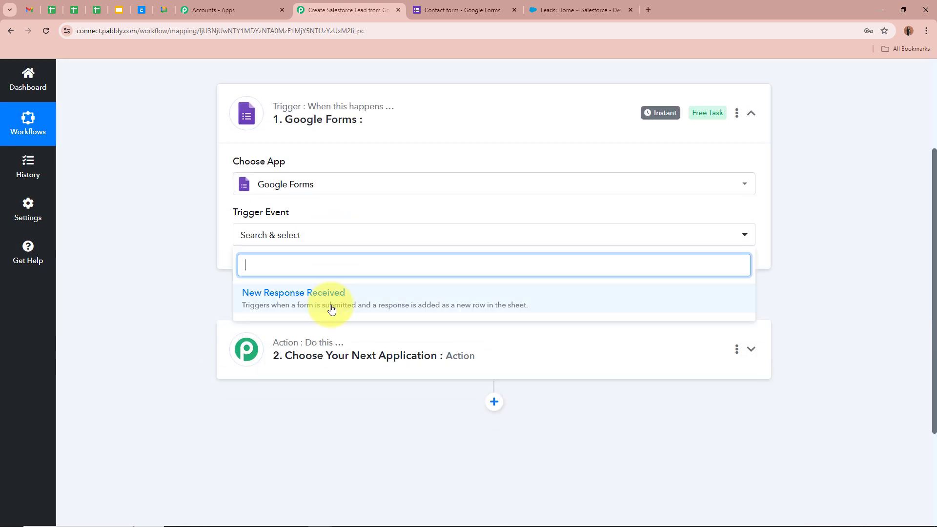
left_click(331, 307)
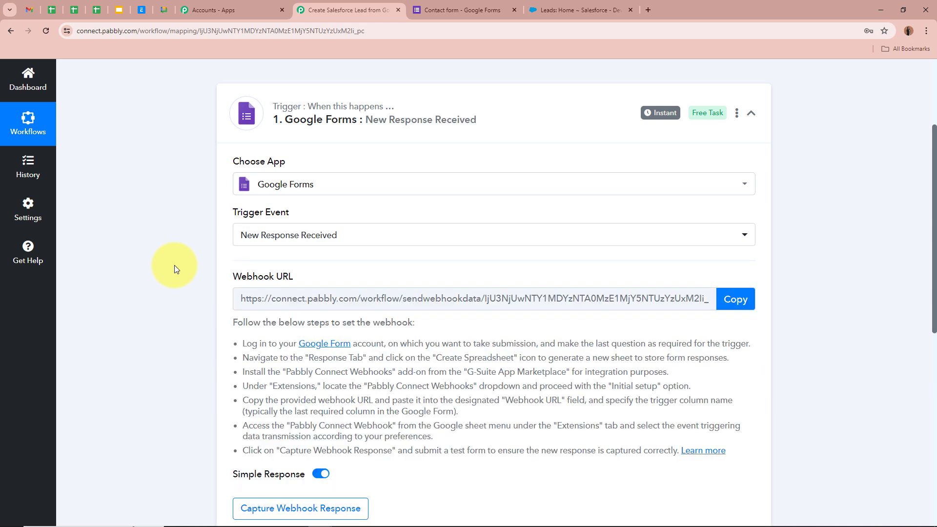
scroll(174, 265, "down", 2)
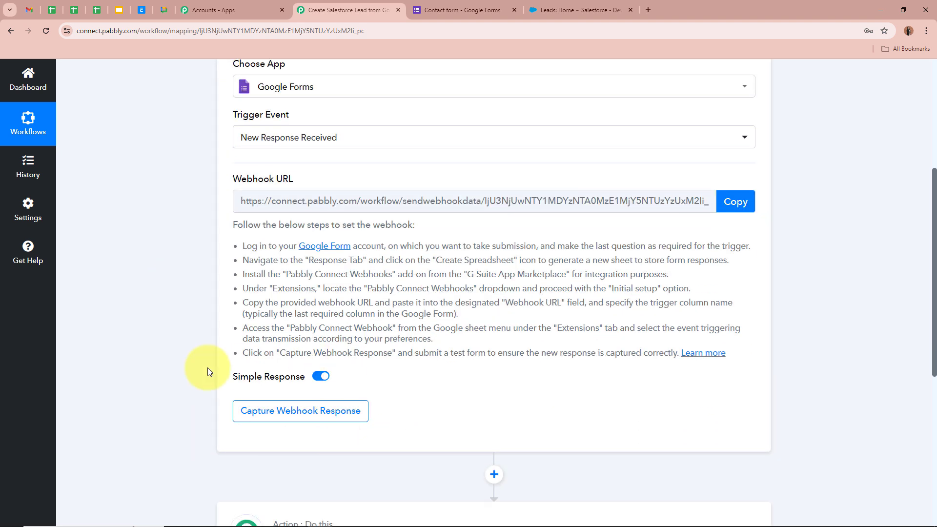
scroll(177, 334, "up", 4)
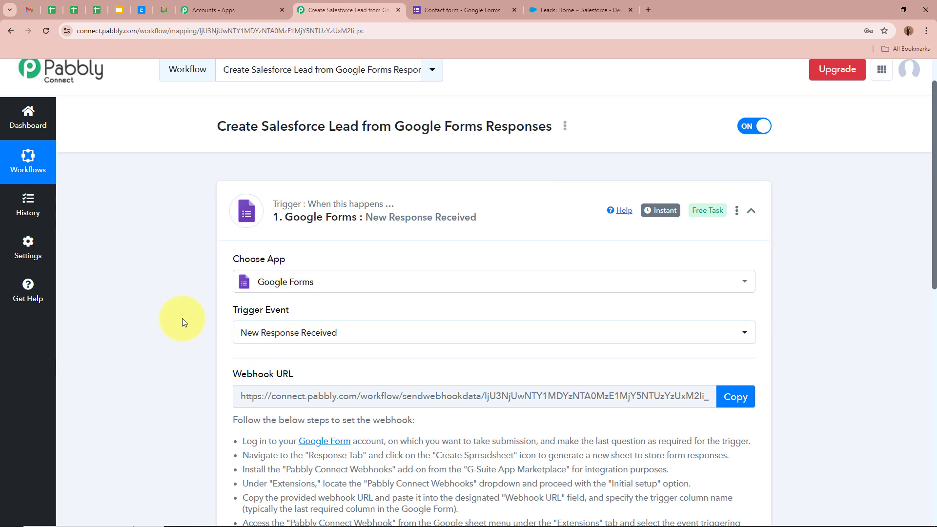
scroll(181, 319, "down", 1)
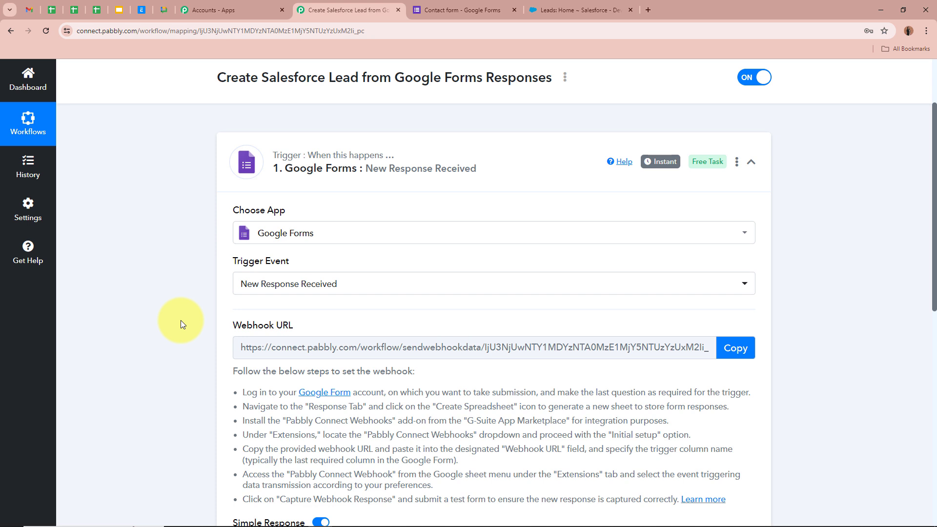
Copy the trigger's webhook URL and review the webhook setup instructions.
left_click(738, 342)
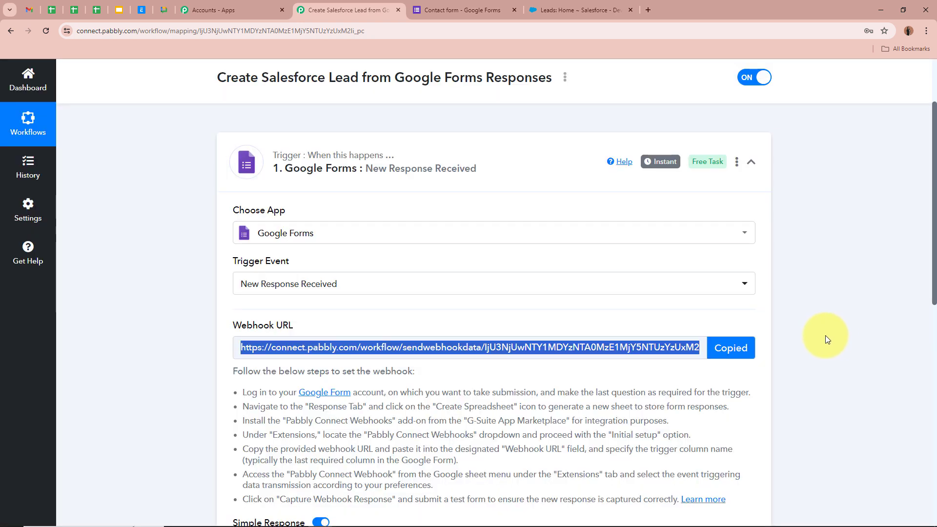
left_click(139, 347)
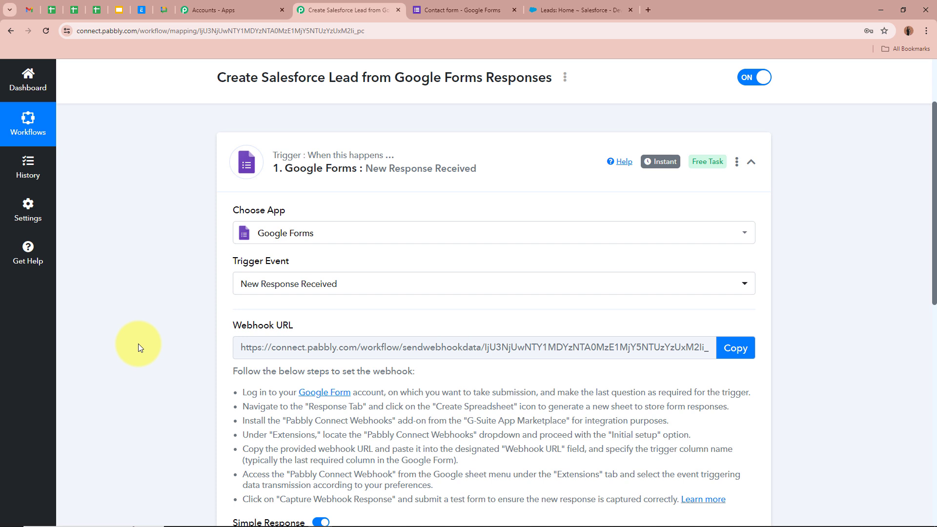
scroll(139, 343, "down", 1)
left_click_drag(233, 322, 248, 322)
left_click_drag(451, 377, 674, 435)
left_click(852, 367)
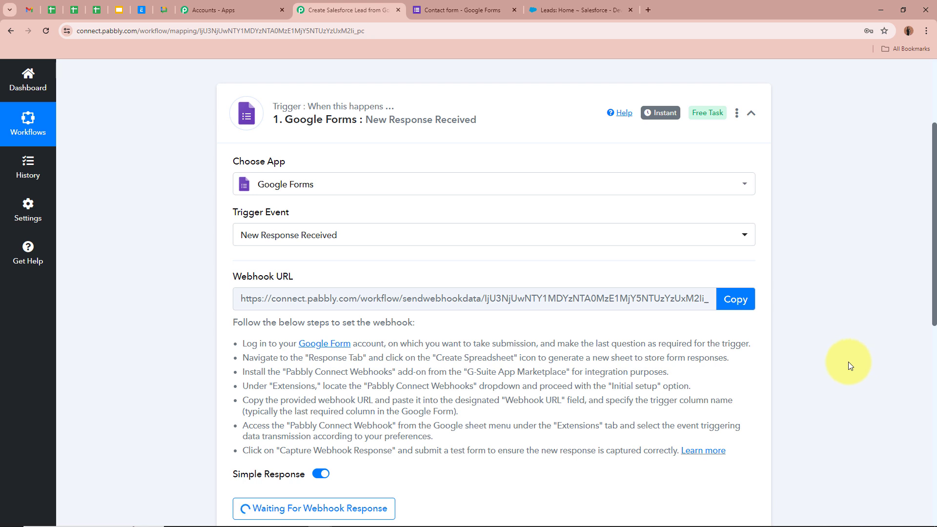
Review the Contact form in Google Forms alongside the Pabbly webhook trigger page.
left_click(454, 10)
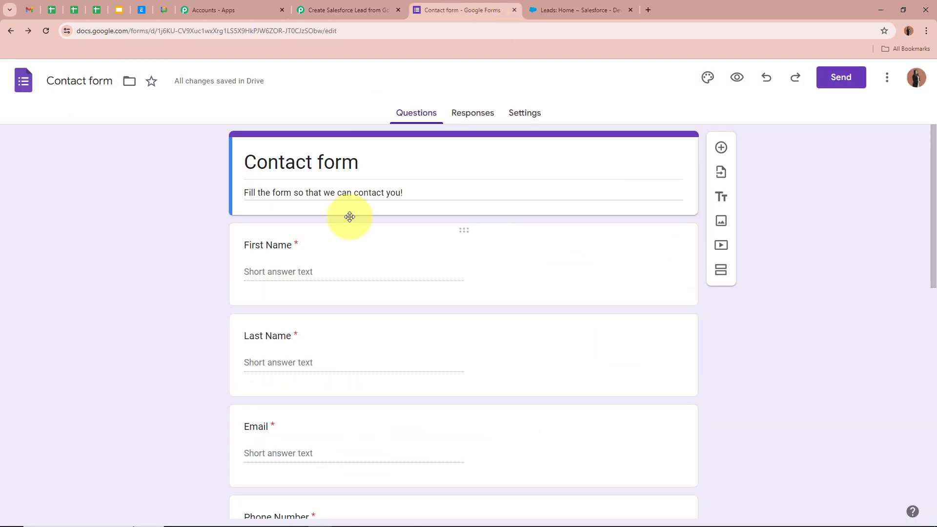
scroll(95, 335, "down", 3)
scroll(93, 341, "up", 3)
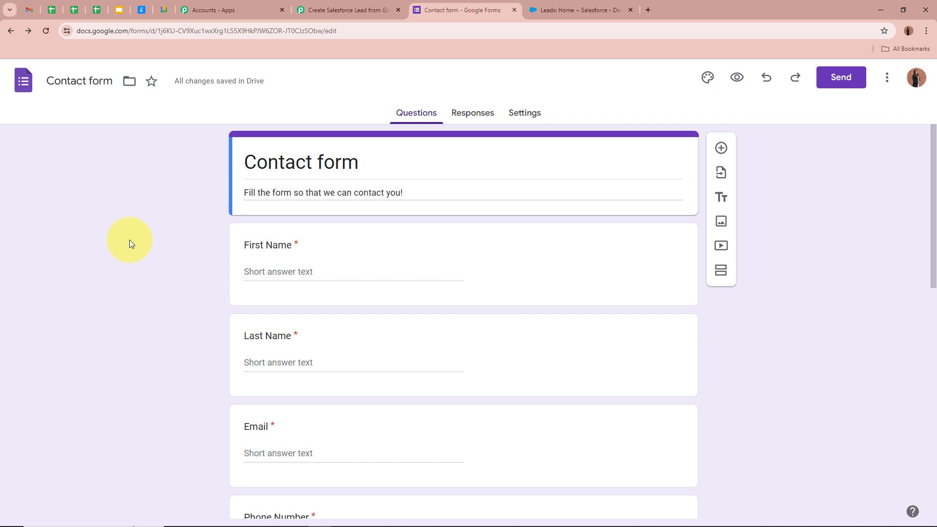
left_click(313, 10)
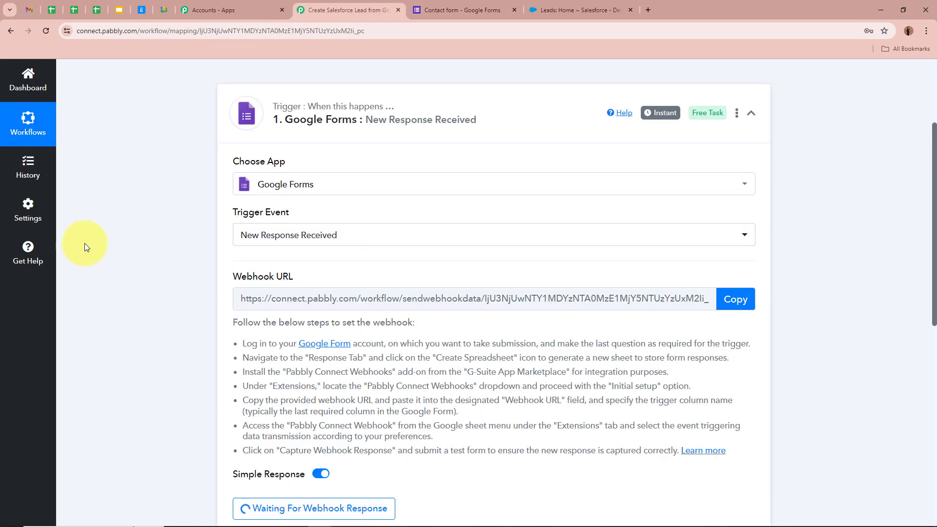
scroll(84, 243, "up", 4)
left_click(475, 3)
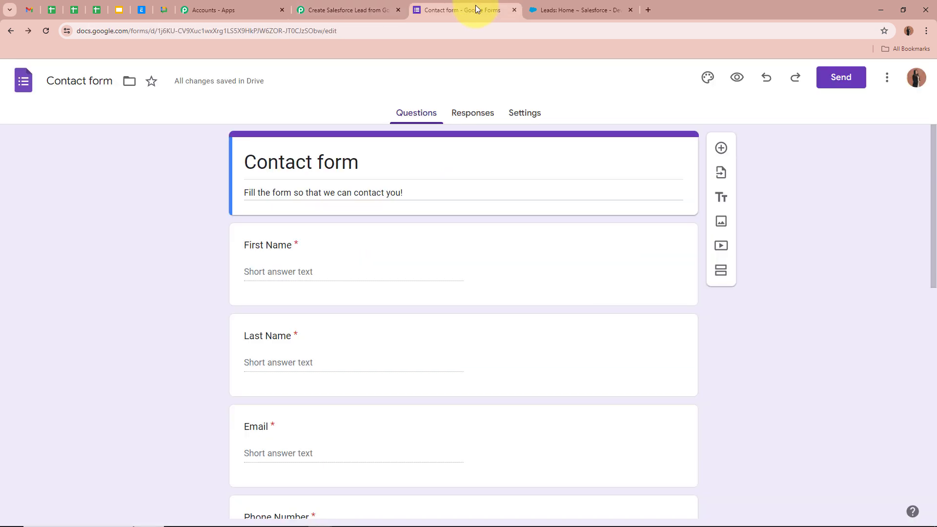
Link the form's responses to a new spreadsheet named Contact form (Responses).
left_click(474, 115)
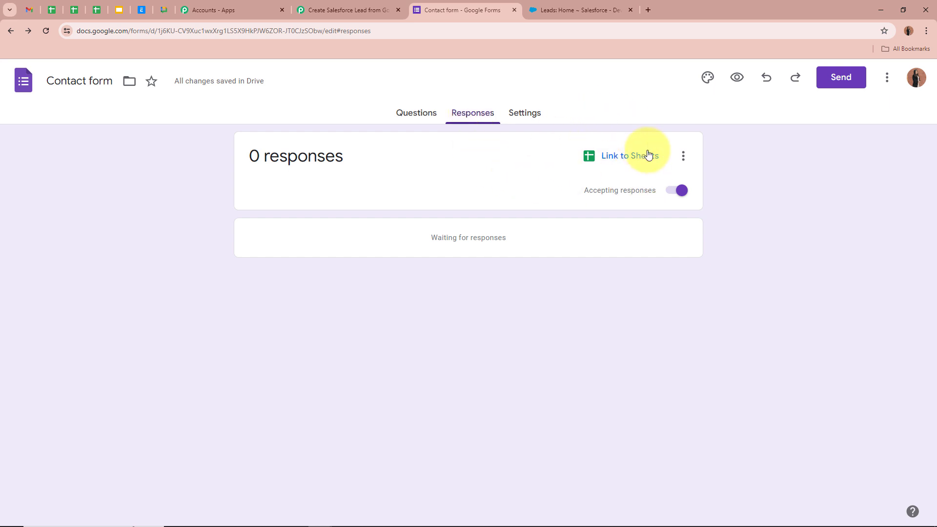
left_click(627, 160)
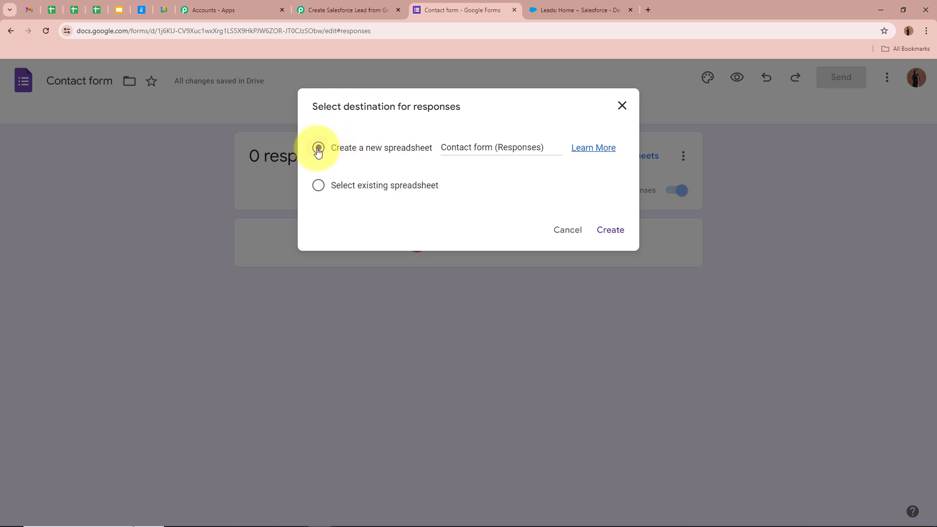
left_click(603, 229)
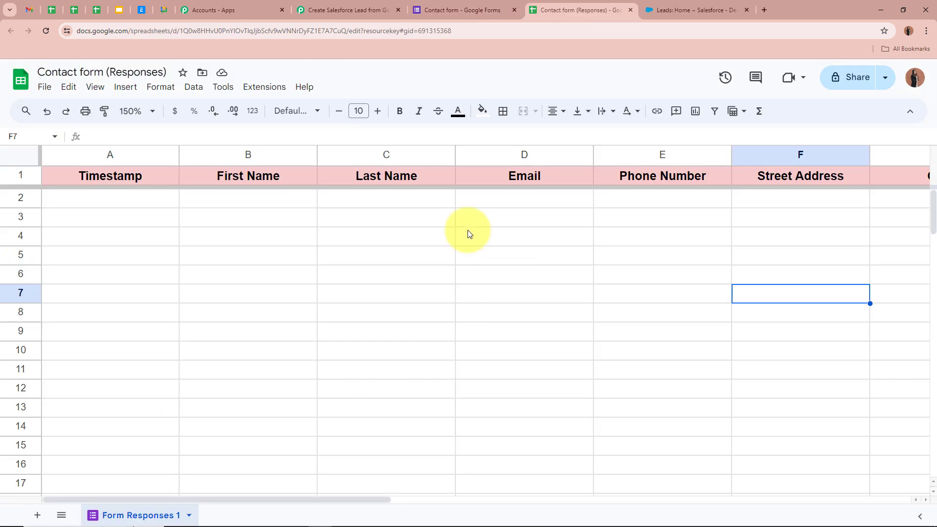
Check the Contact form's questions against the responses spreadsheet's header columns.
left_click_drag(277, 496, 130, 494)
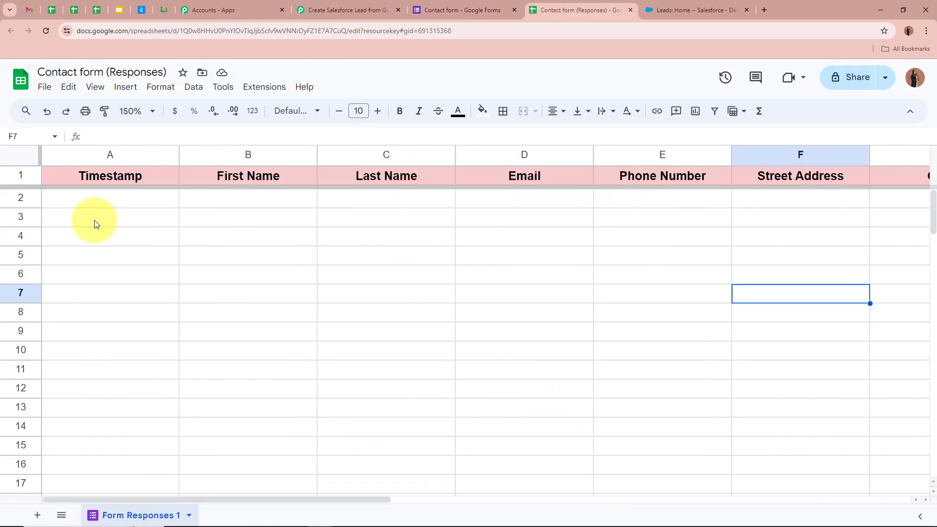
left_click(430, 10)
left_click(398, 110)
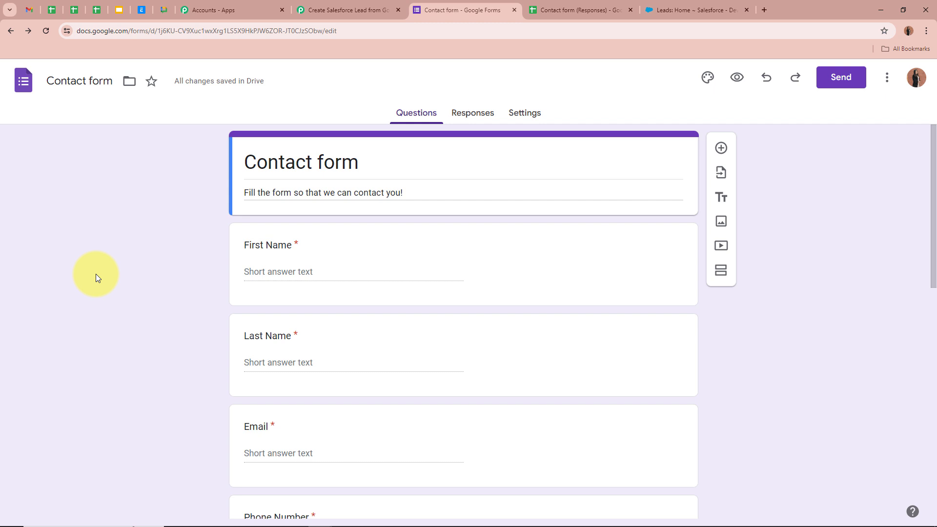
left_click(571, 9)
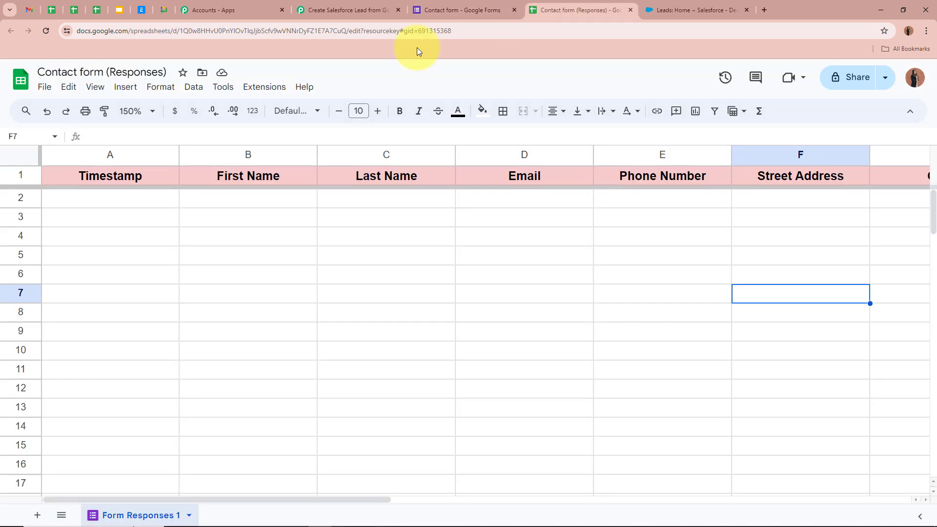
left_click_drag(361, 502, 244, 502)
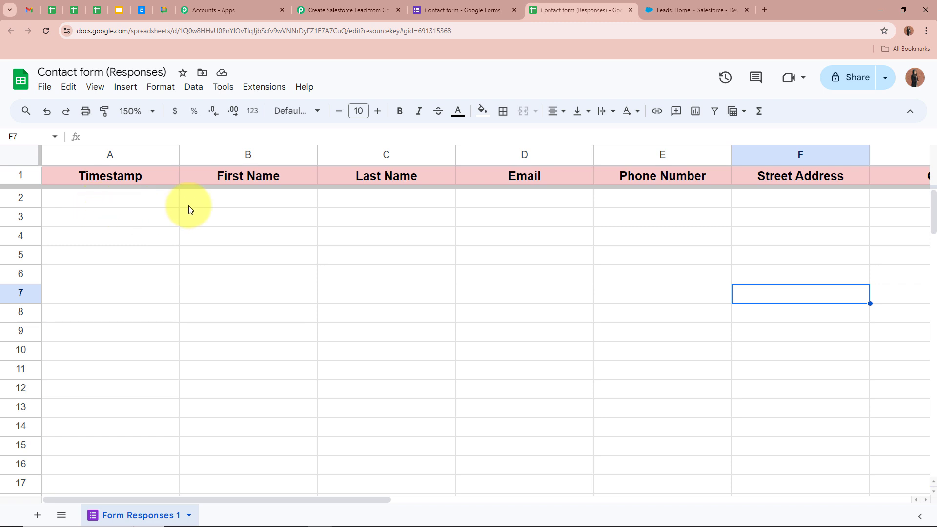
left_click_drag(325, 500, 180, 497)
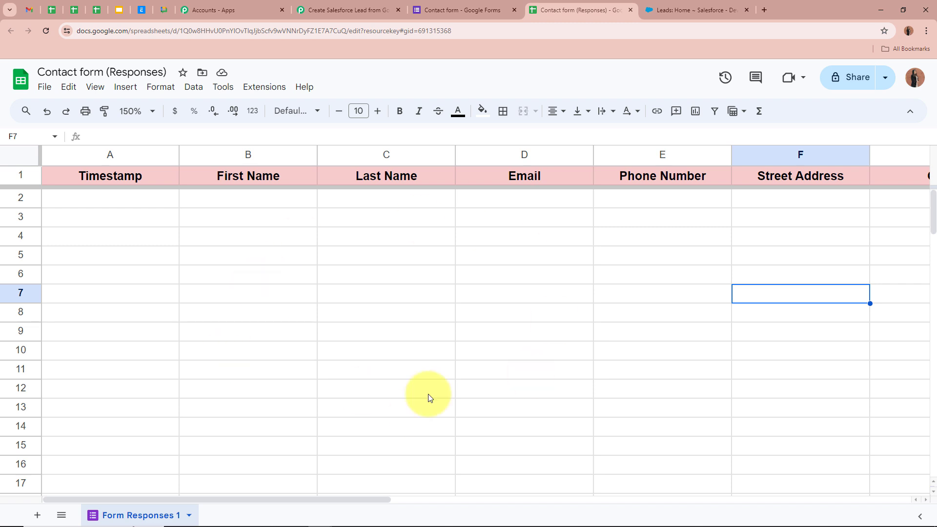
Open the Google Workspace Marketplace via Extensions > Add-ons and search 'Pabbly'.
left_click(273, 90)
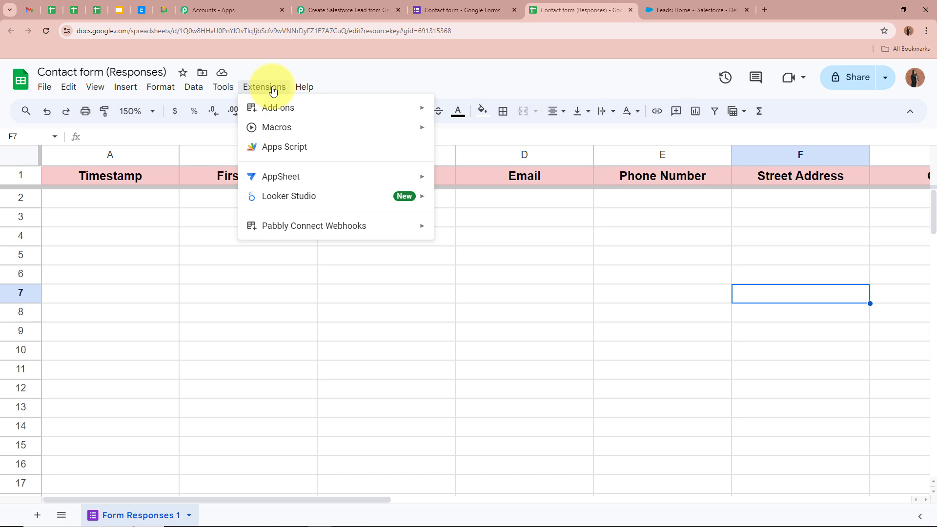
mouse_move(368, 108)
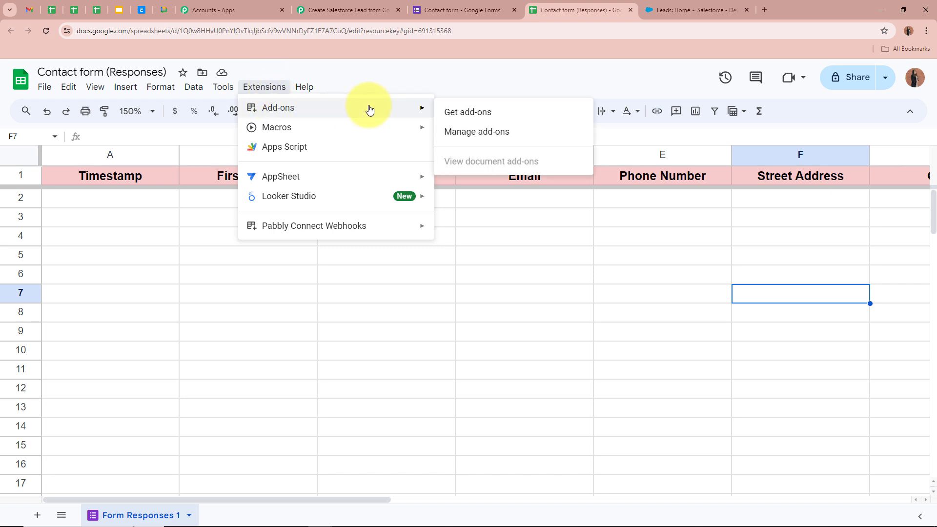
left_click(475, 116)
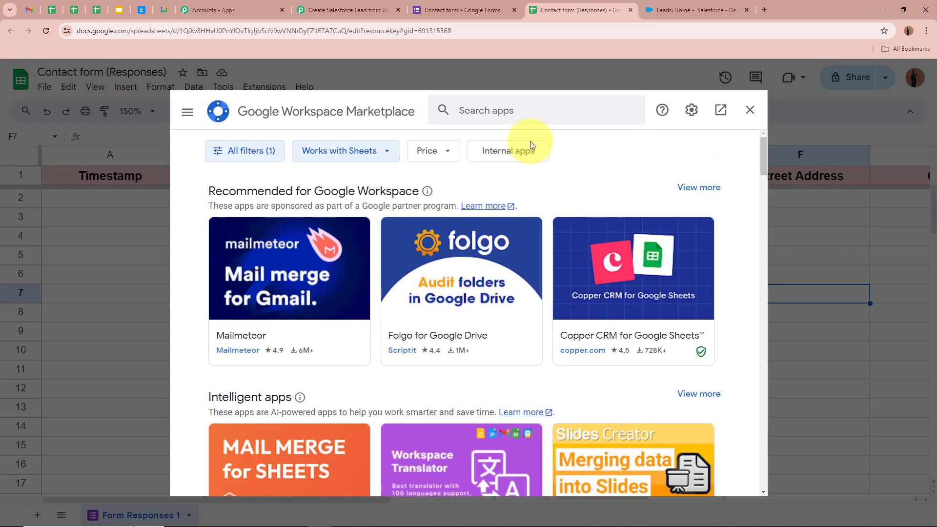
left_click(502, 113)
type("Pabbly")
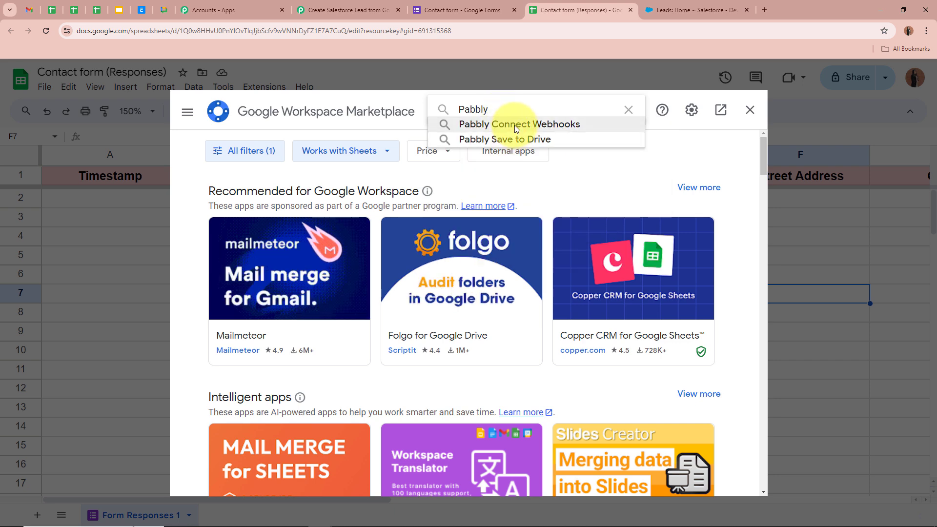
Open Pabbly Connect Webhooks, confirm it shows Uninstall, and close the marketplace.
left_click(515, 125)
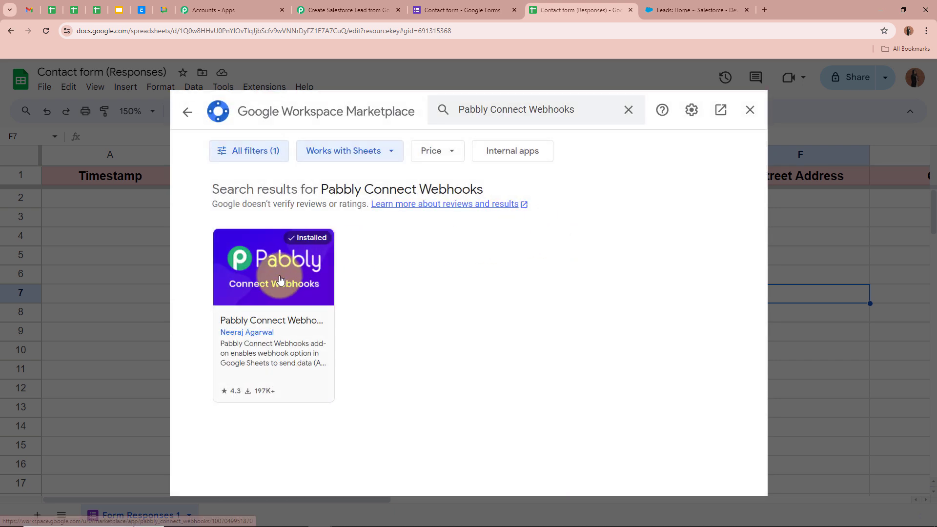
left_click(280, 279)
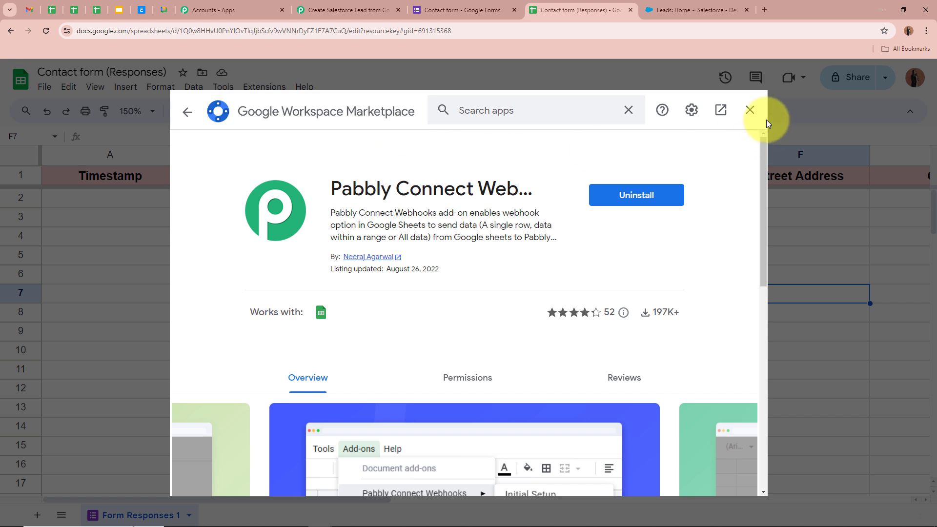
left_click(750, 110)
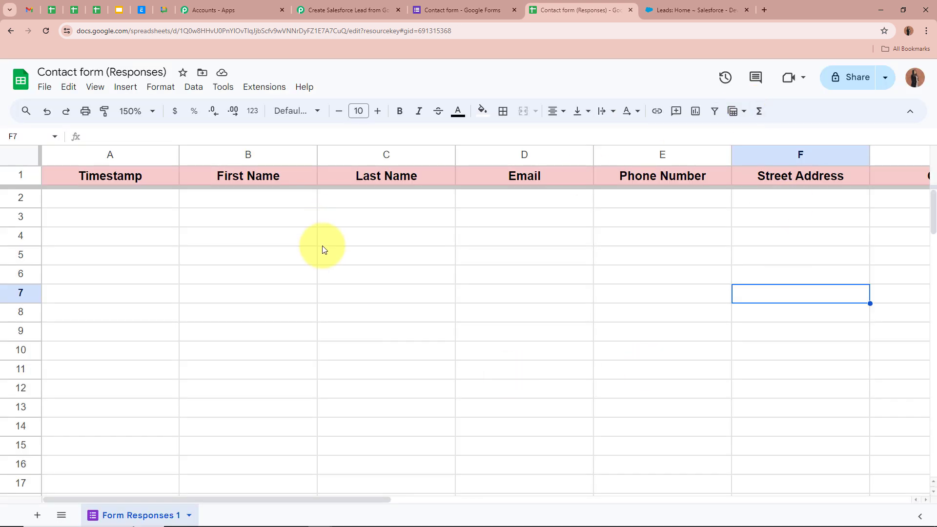
Open the Pabbly Connect Webhooks Initial Setup and paste in the webhook URL.
left_click(268, 90)
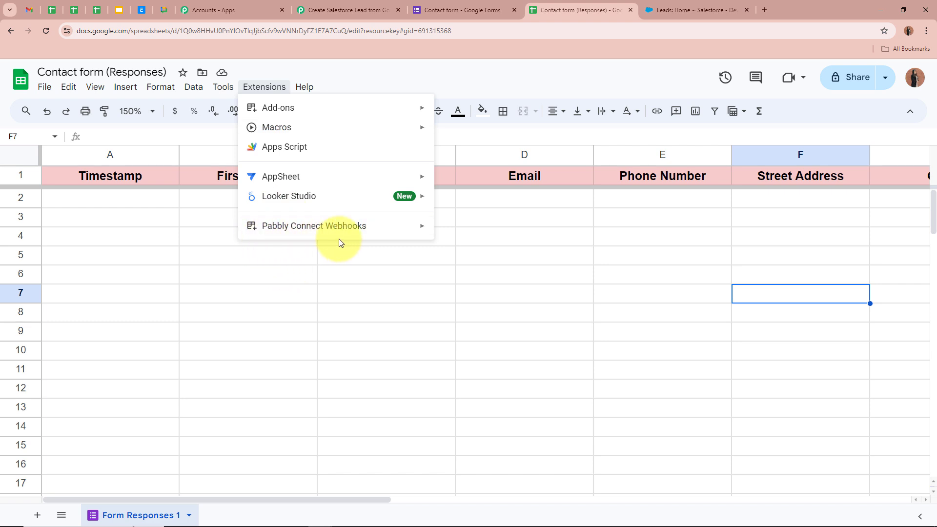
mouse_move(341, 234)
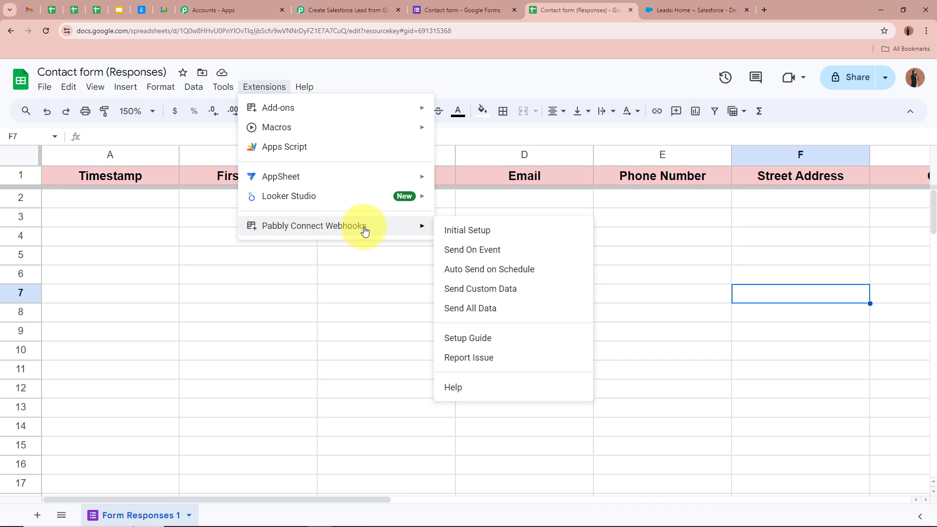
left_click(478, 232)
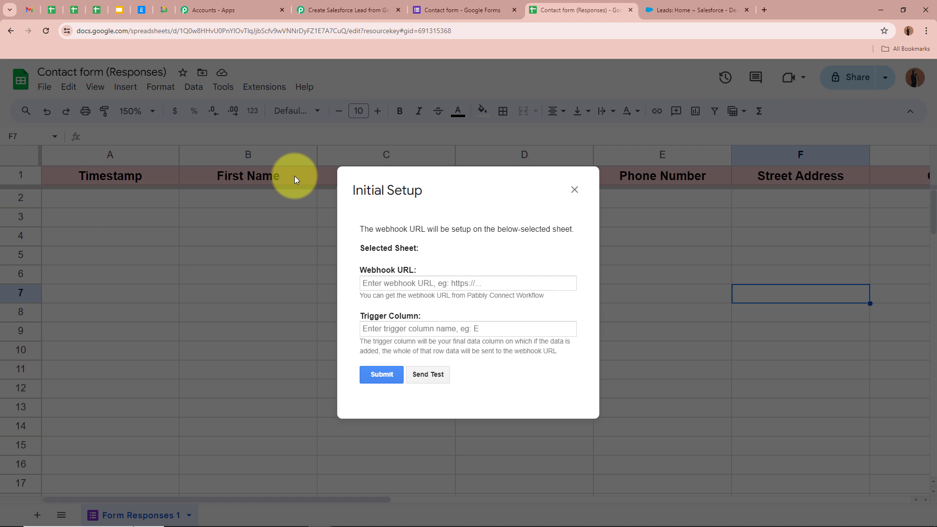
left_click(411, 285)
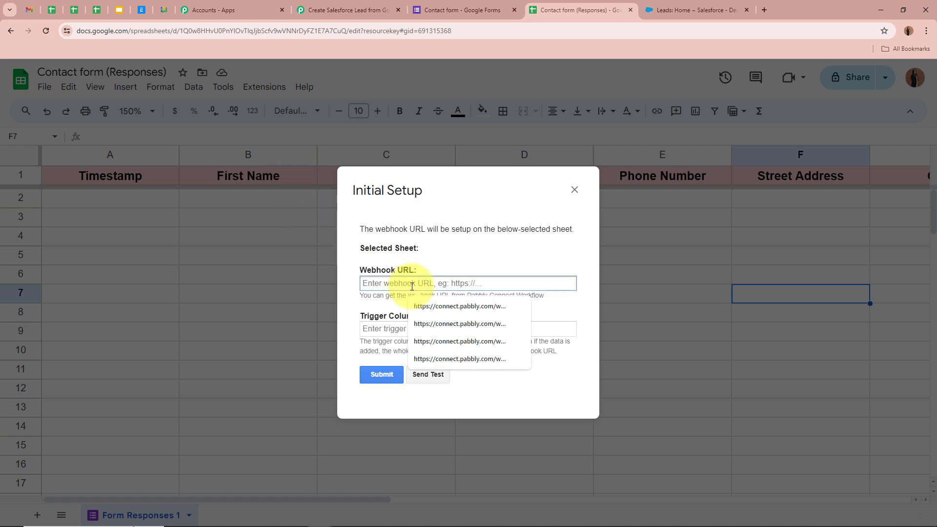
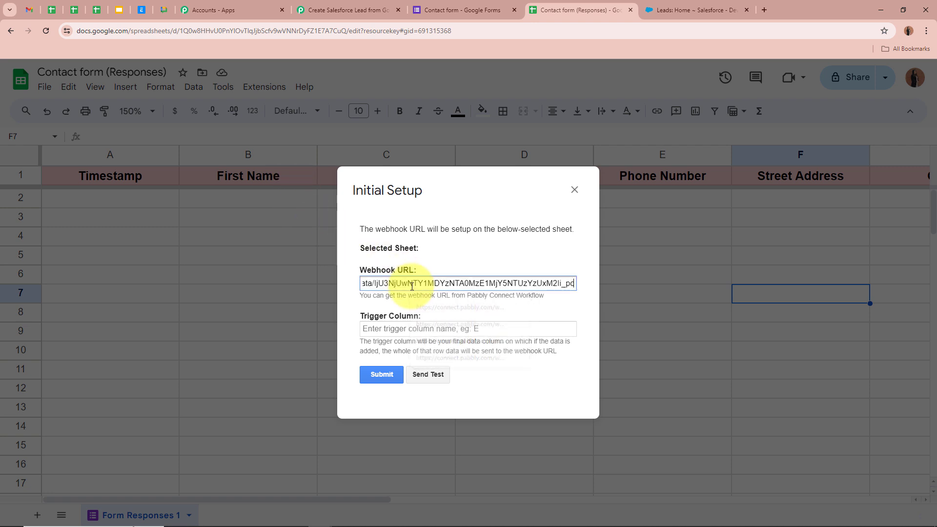
left_click(418, 329)
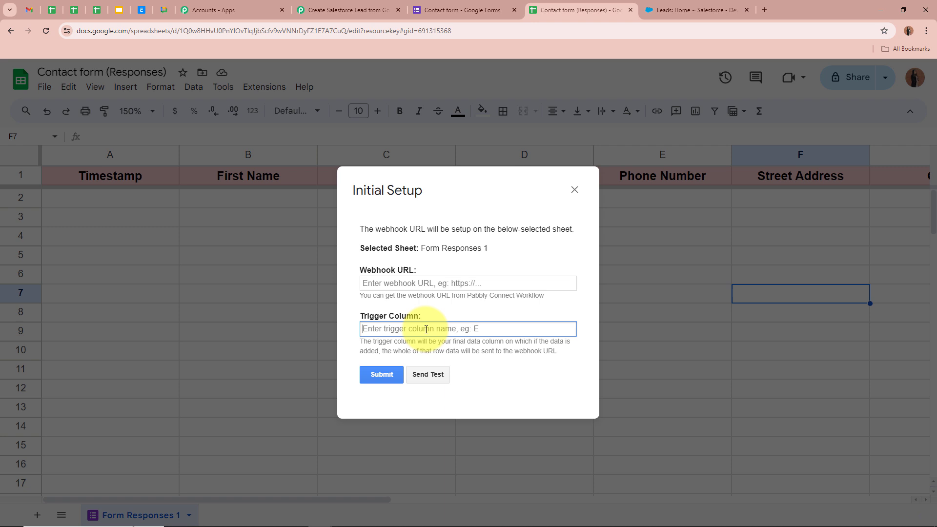
left_click(425, 281)
key("ctrl+v")
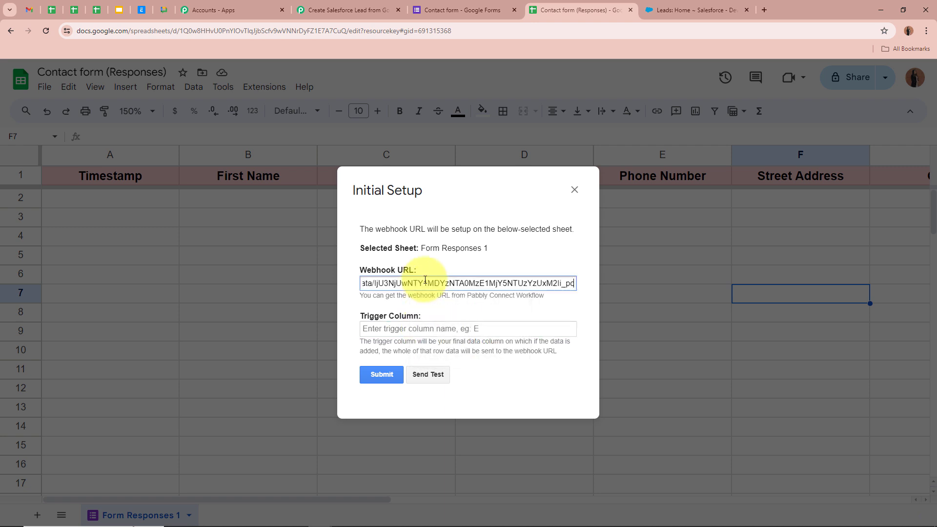
left_click(449, 309)
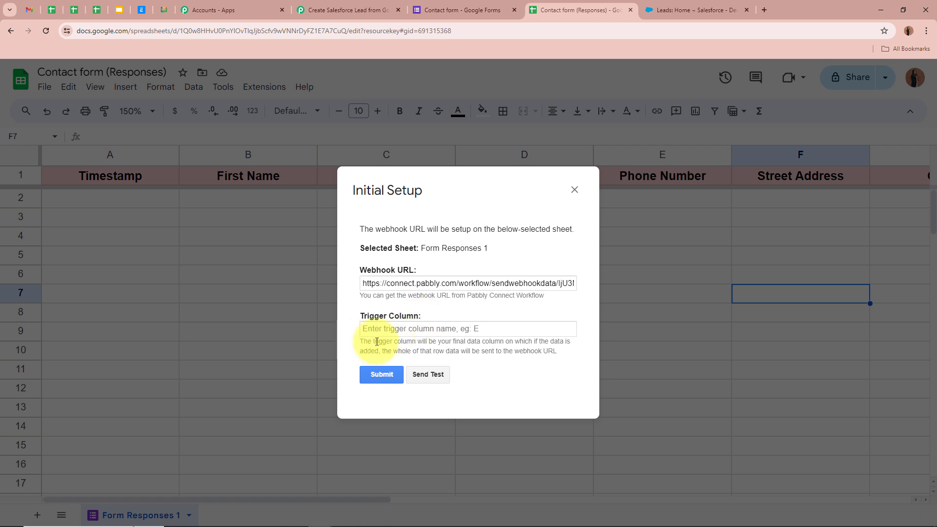
left_click_drag(377, 342, 574, 355)
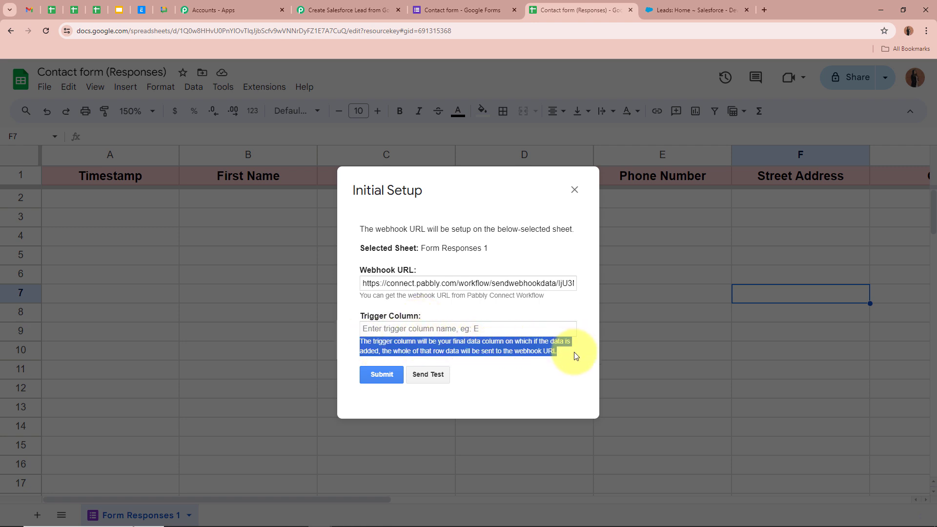
left_click(572, 342)
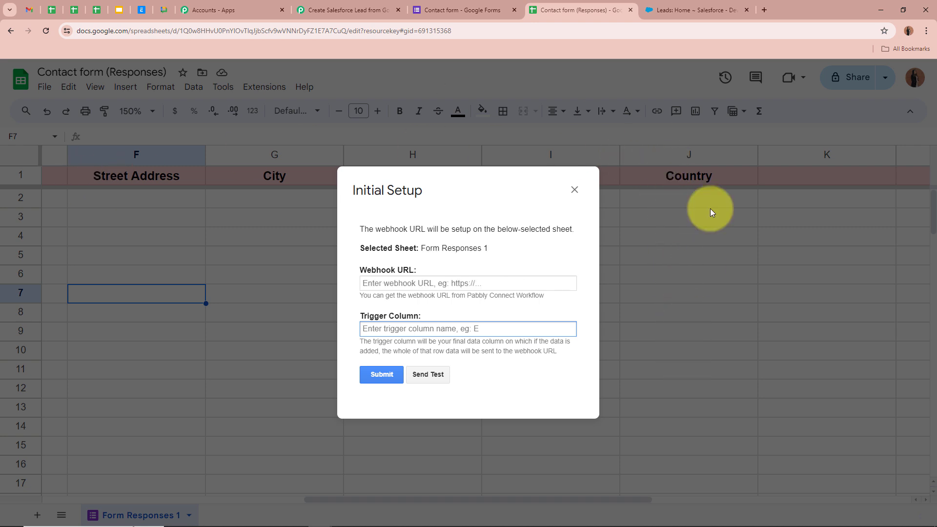
Re-enter the webhook URL, set Trigger Column to J, submit, and close the dialog.
left_click(456, 283)
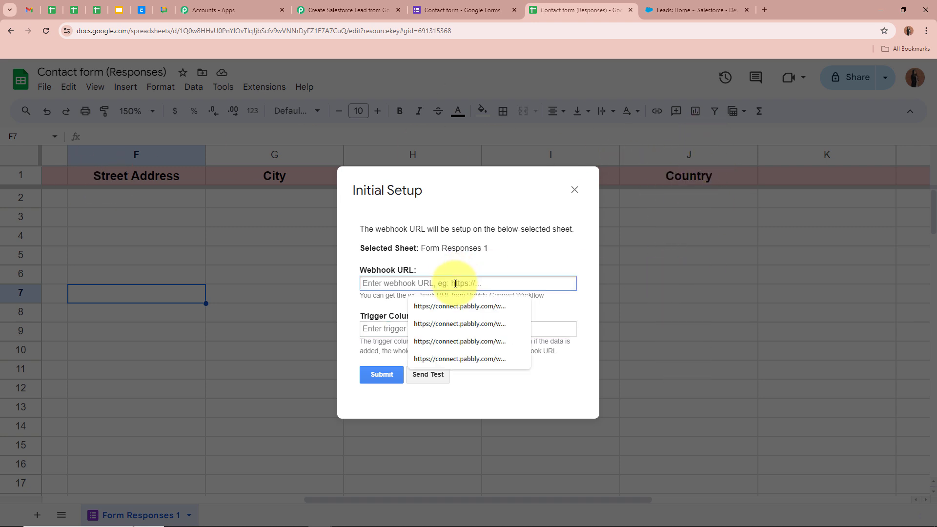
left_click(457, 328)
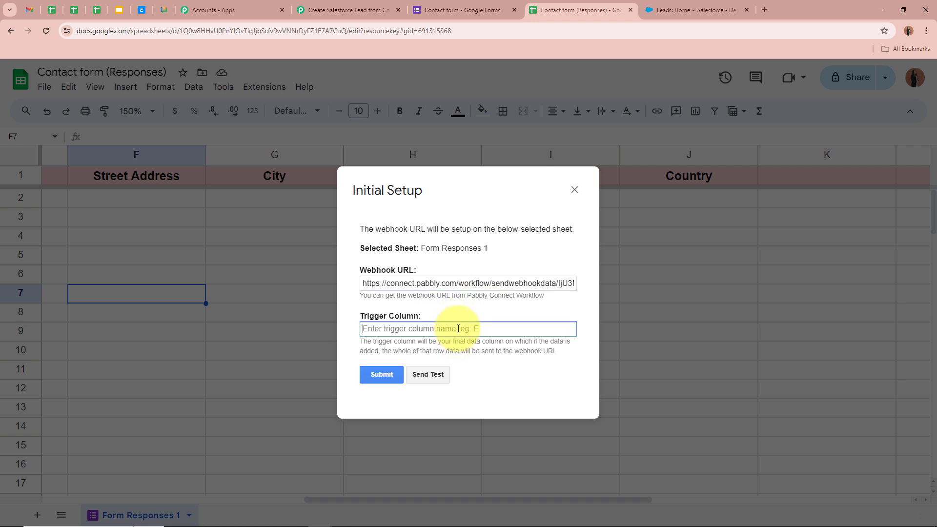
type("J")
left_click(383, 374)
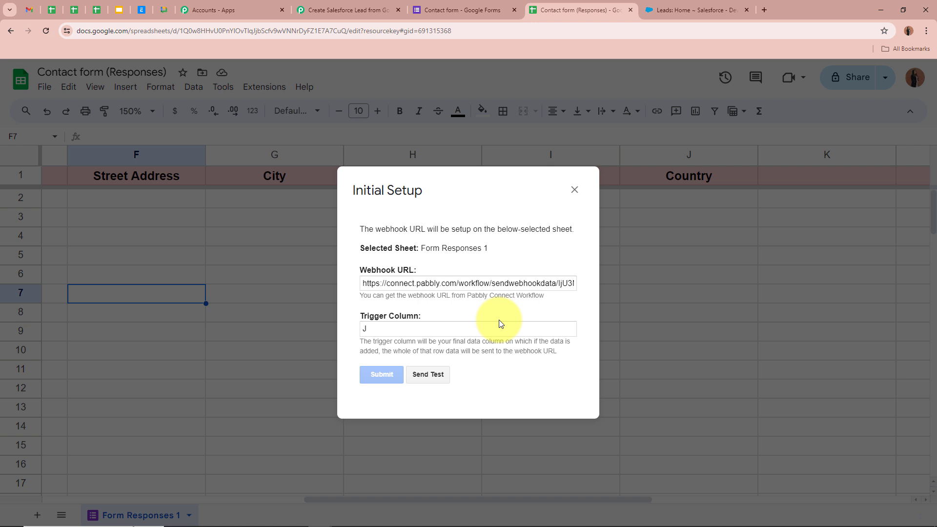
left_click_drag(360, 384, 495, 382)
left_click(501, 382)
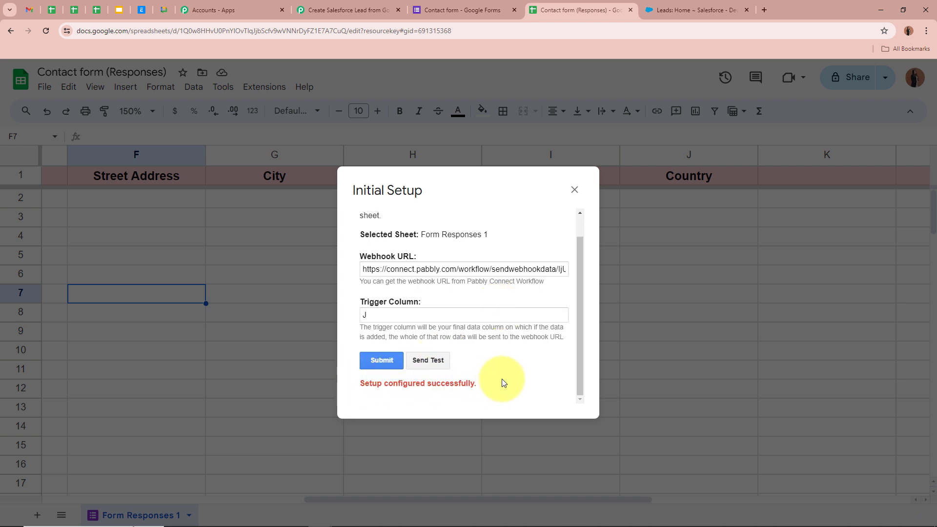
left_click(574, 190)
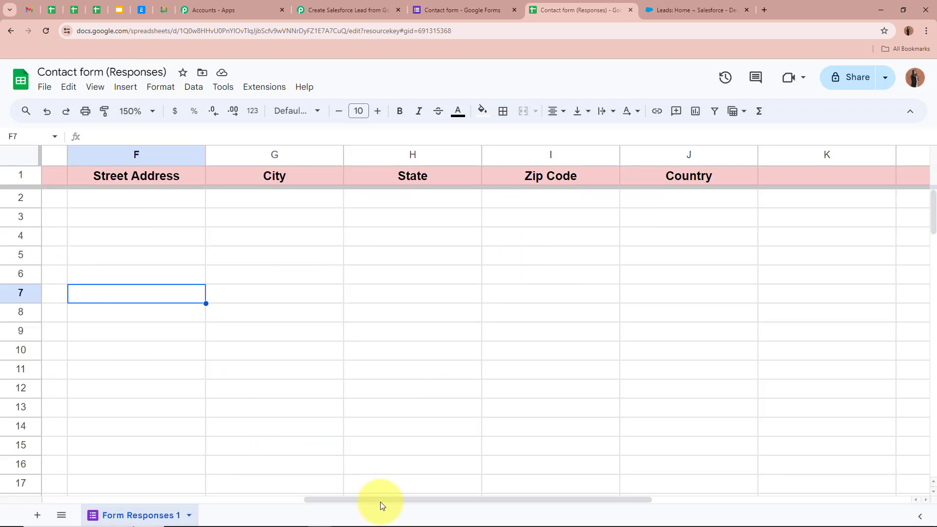
Turn on Send On Event in the Pabbly Connect Webhooks menu and confirm it is ticked.
left_click_drag(380, 501, 128, 498)
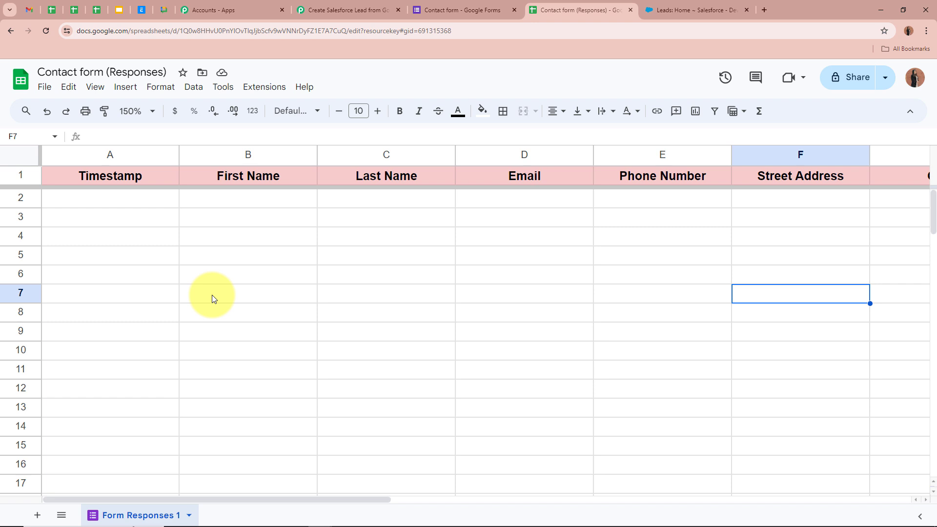
left_click(271, 88)
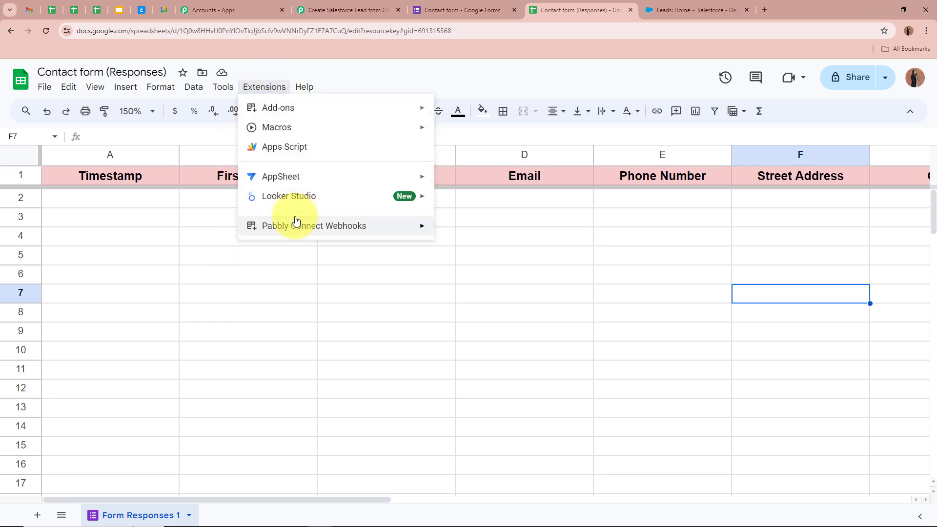
mouse_move(296, 229)
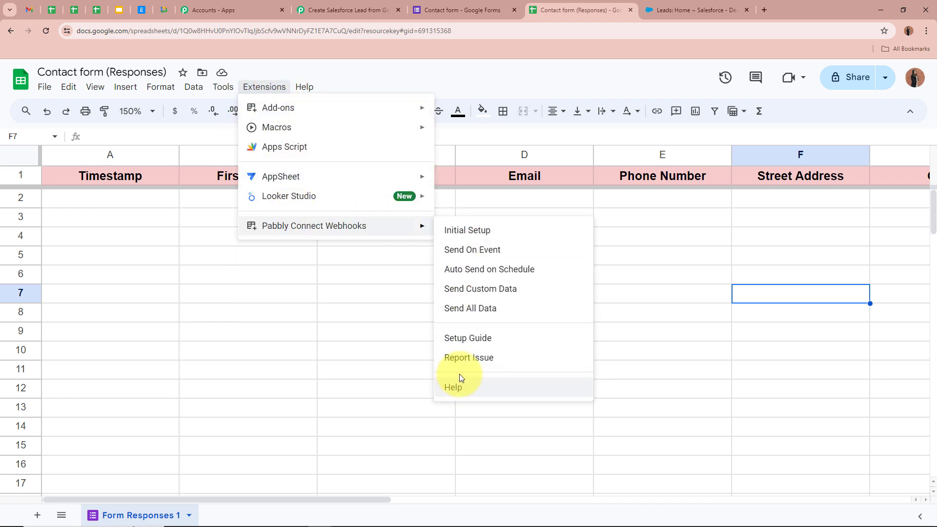
left_click(458, 250)
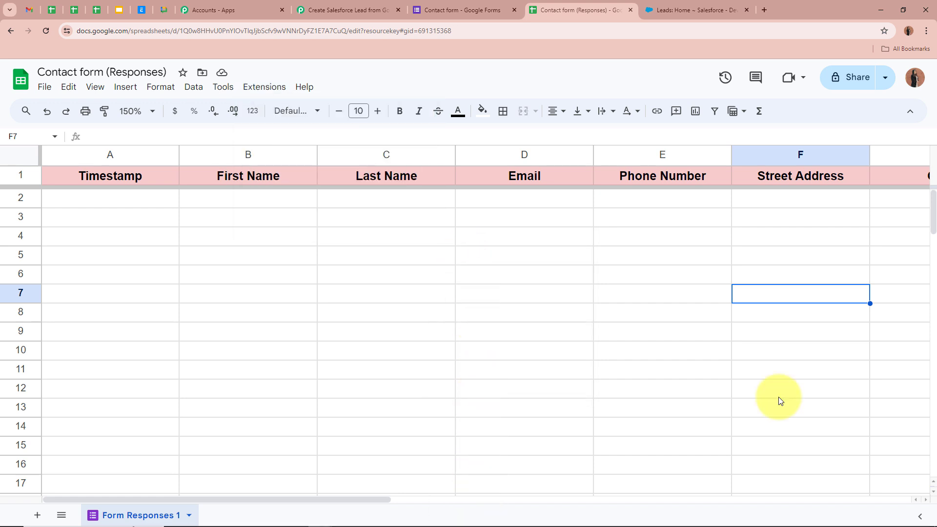
left_click(261, 88)
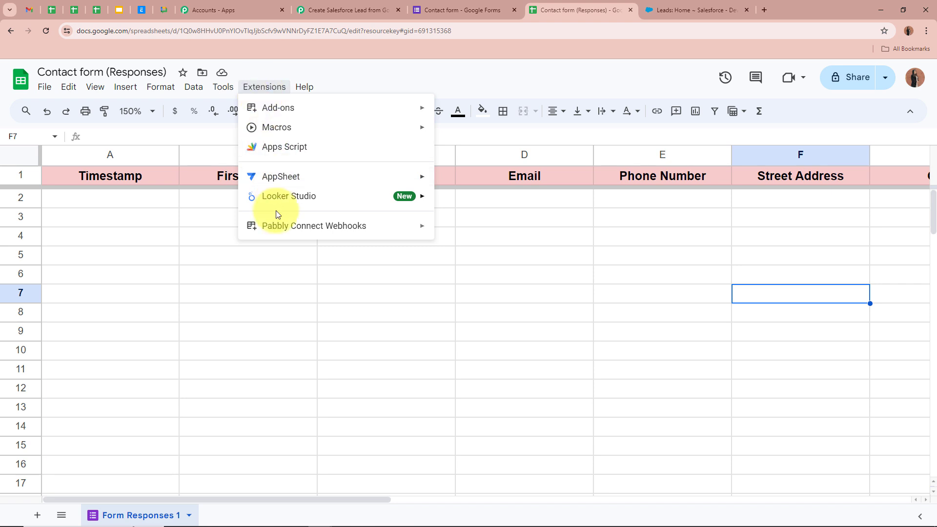
mouse_move(277, 227)
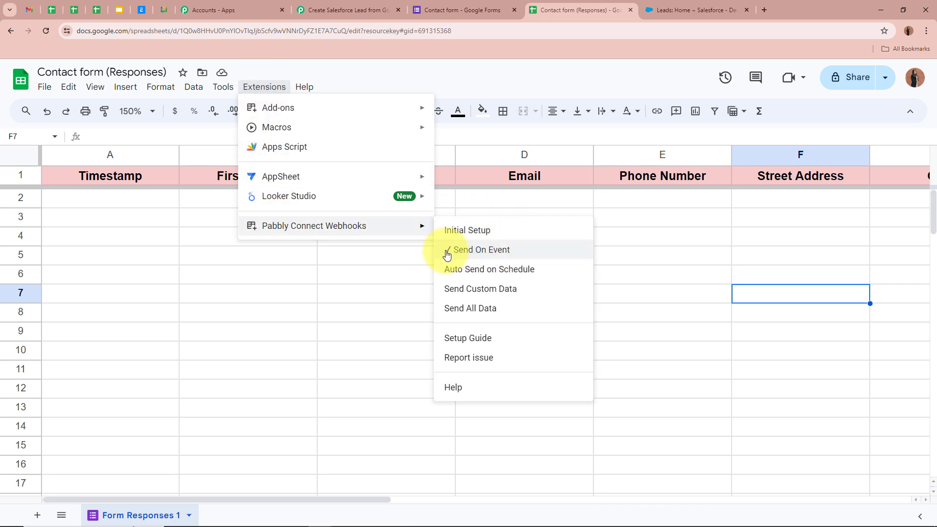
left_click(350, 273)
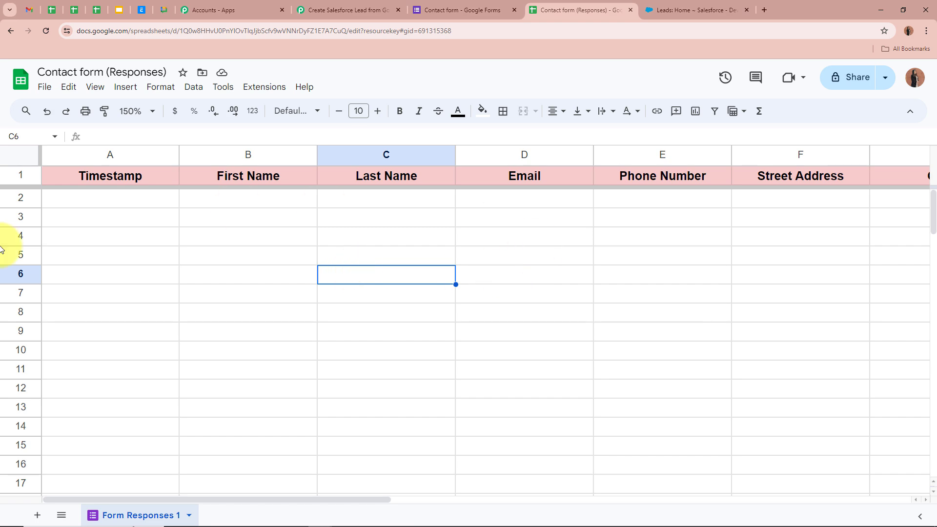
Return to the Pabbly workflow and check its Waiting For Webhook Response status.
left_click(336, 9)
scroll(133, 293, "down", 8)
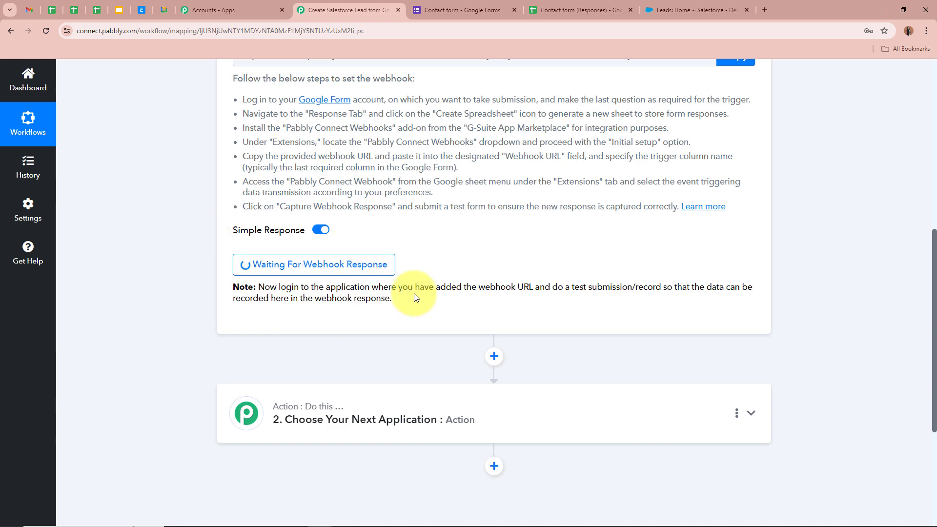
scroll(195, 246, "up", 8)
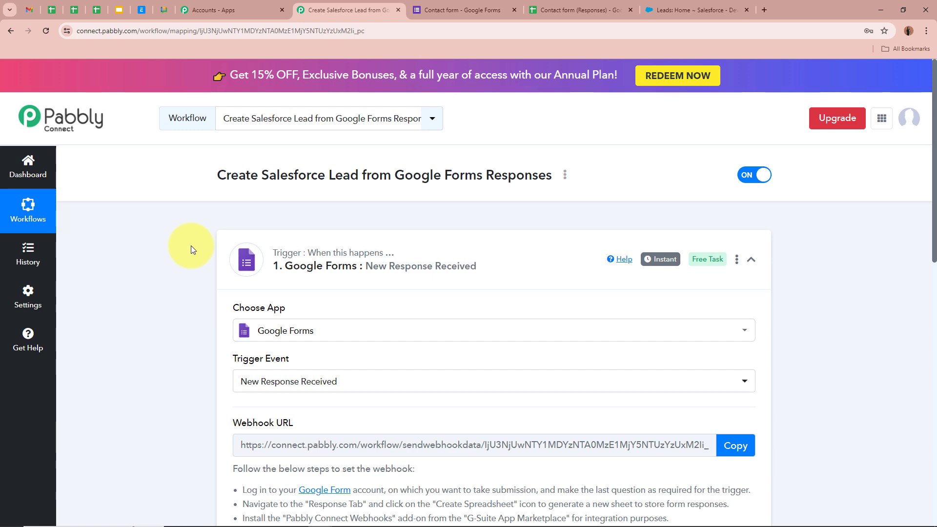
scroll(293, 290, "down", 5)
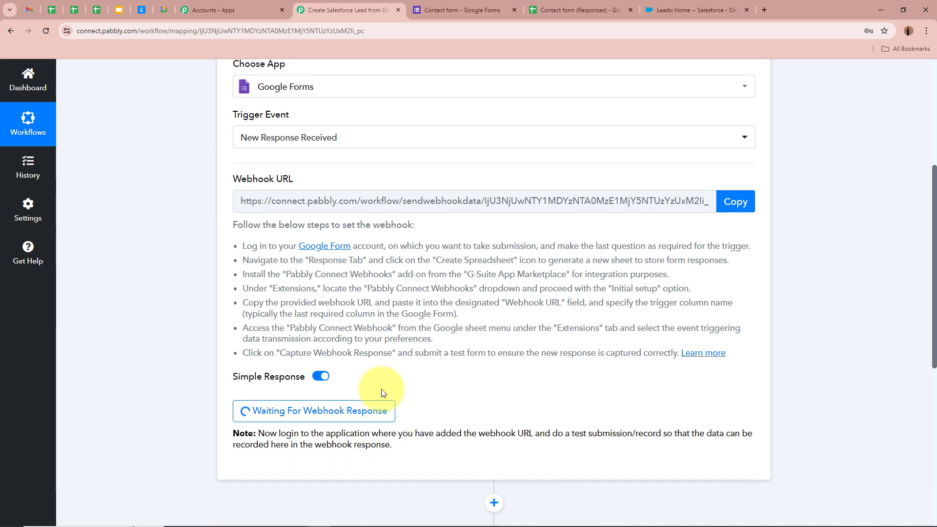
scroll(206, 337, "up", 5)
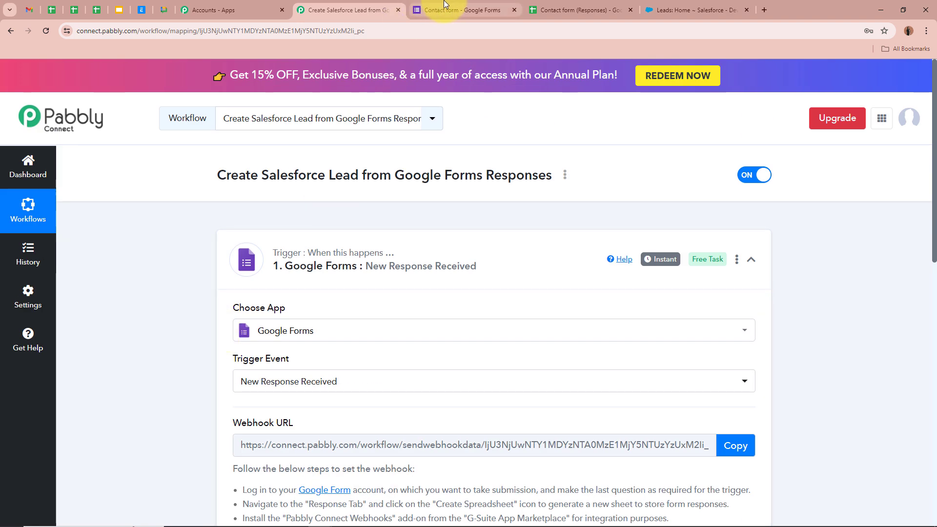
Copy the Contact form's shareable link from Send > Link and open a new blank tab.
left_click(444, 7)
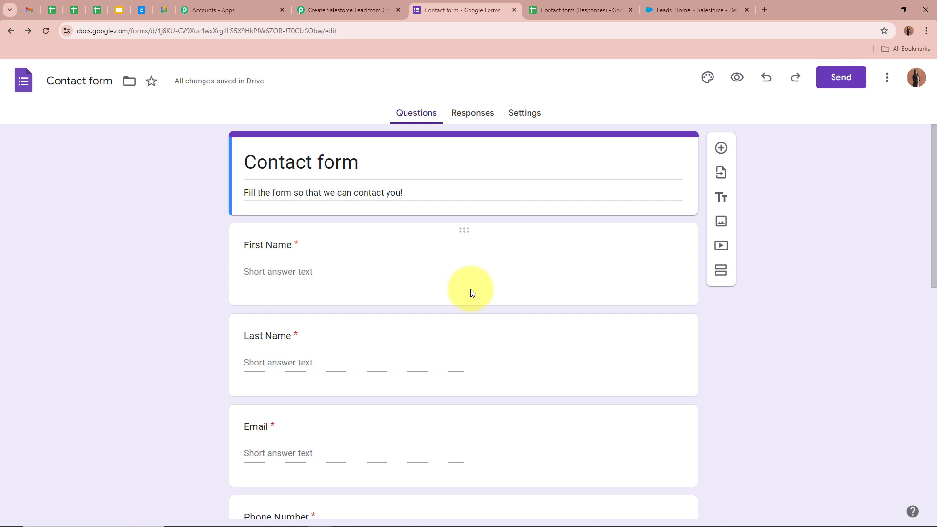
left_click(850, 87)
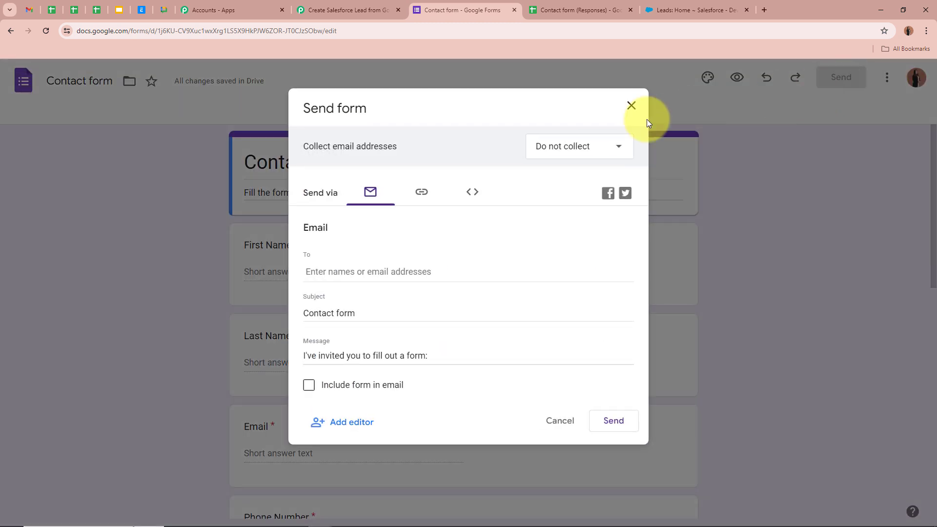
left_click(422, 195)
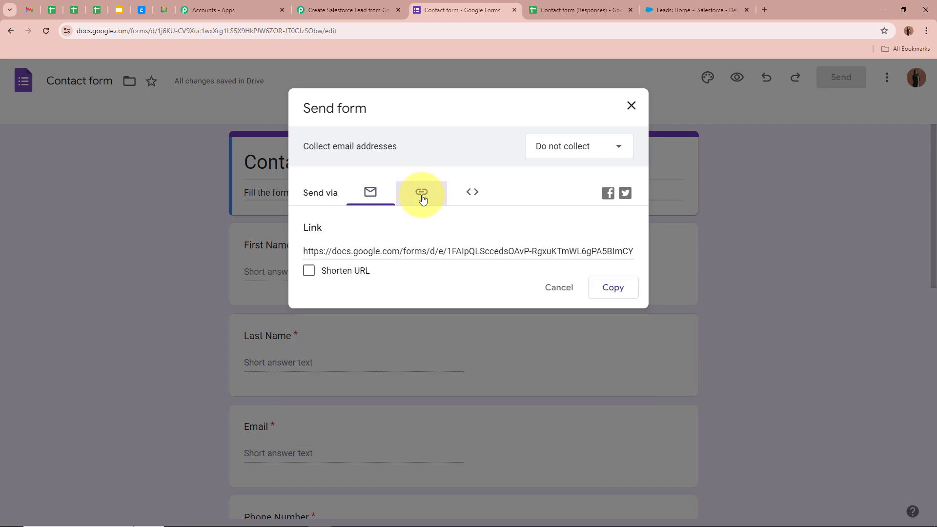
left_click(614, 287)
left_click(765, 10)
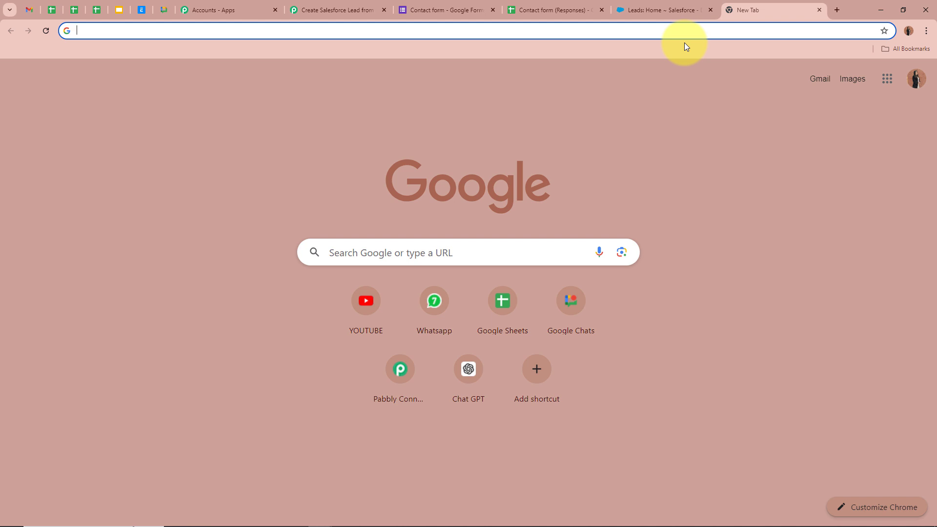
Open the live Contact form from the copied link and enter a test first name, last name and email.
key("ctrl+v")
key("Return")
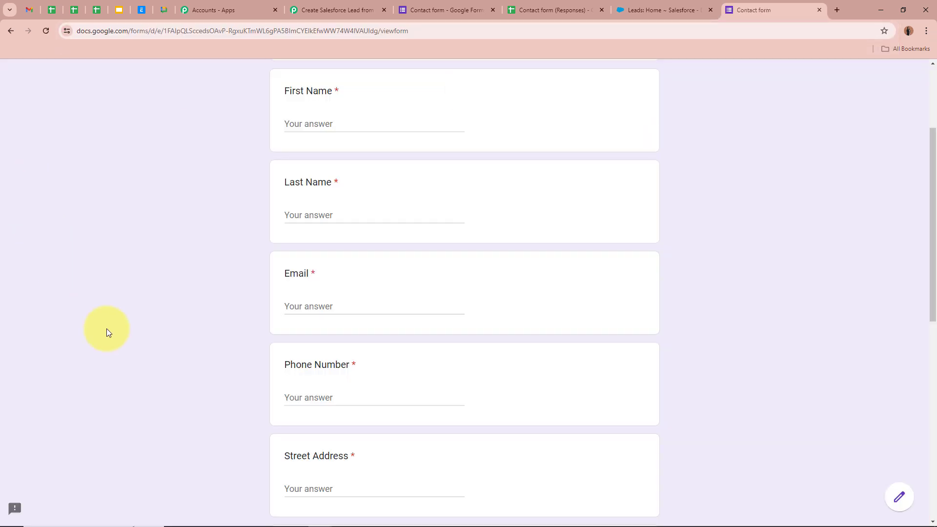
scroll(107, 329, "down", 4)
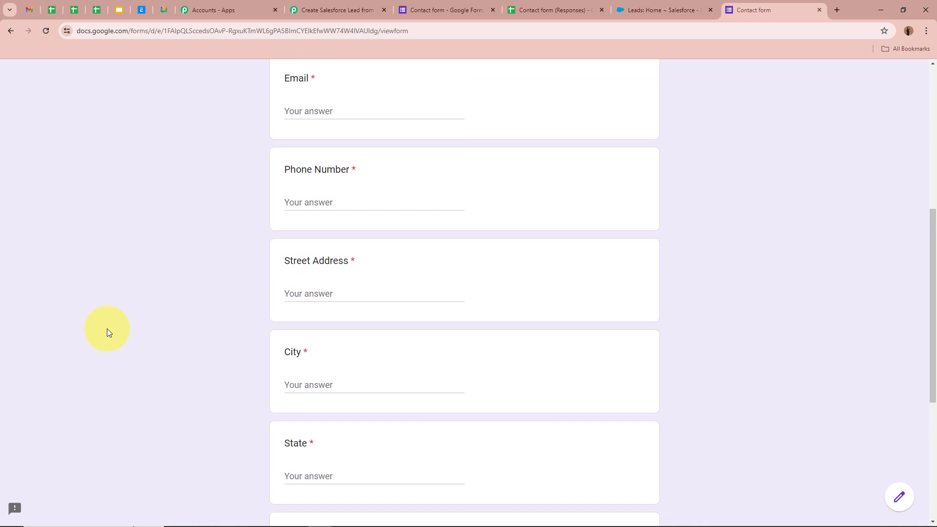
scroll(107, 329, "up", 4)
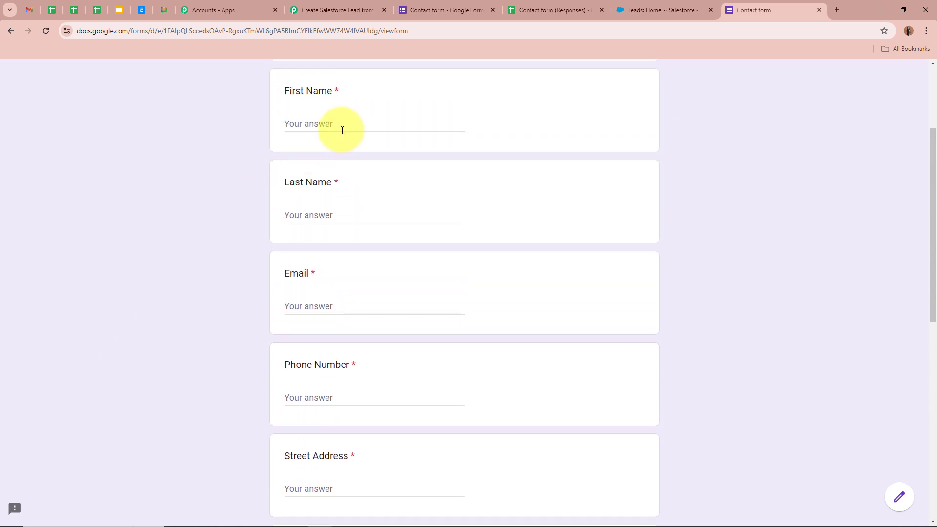
left_click(342, 130)
type("Dummy")
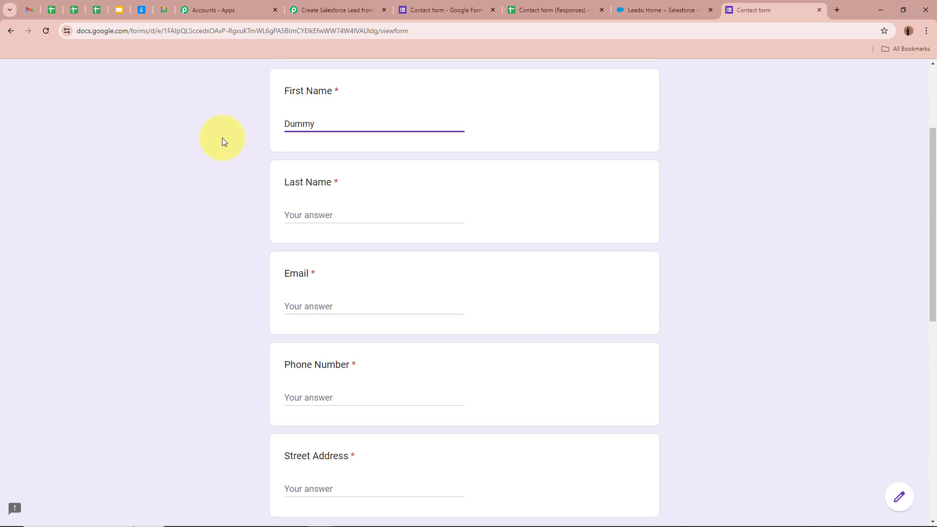
left_click(354, 212)
type("Test23")
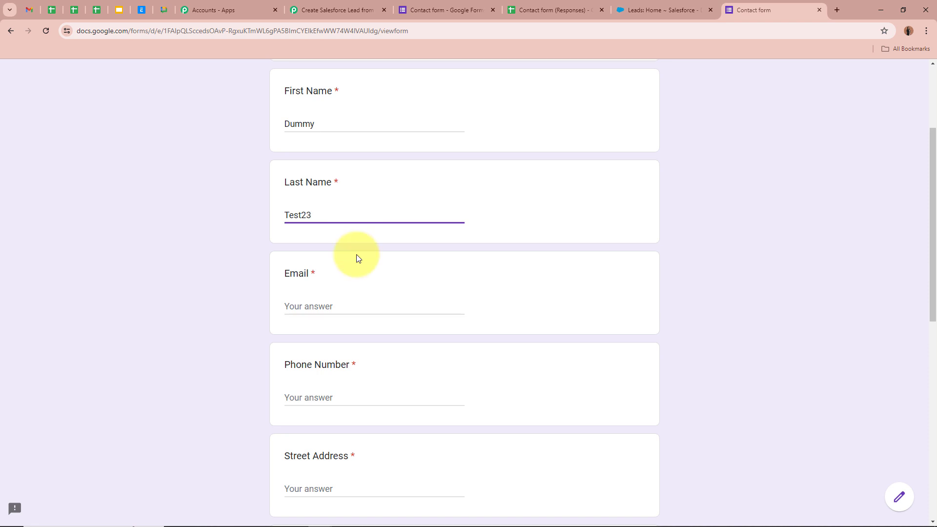
left_click(368, 299)
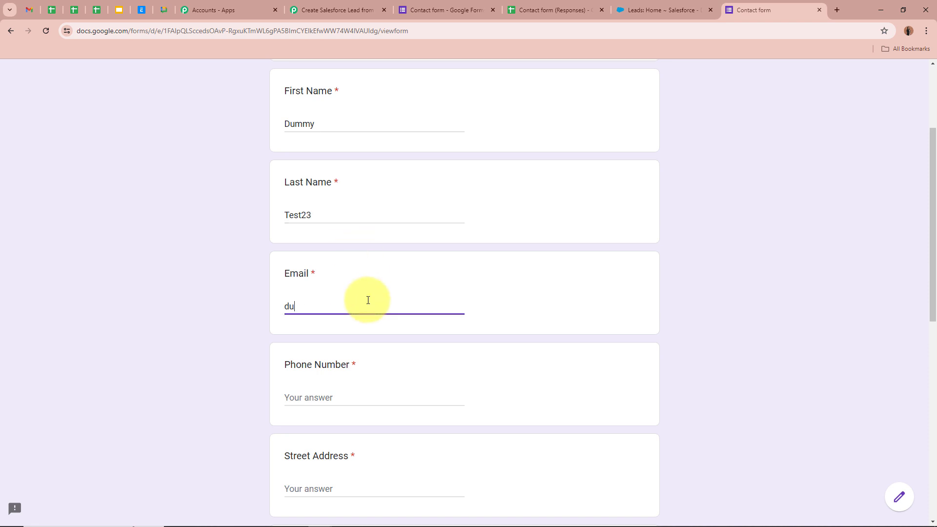
Fill in the test phone number, street address, city, state, zip code and country answers.
left_click(359, 390)
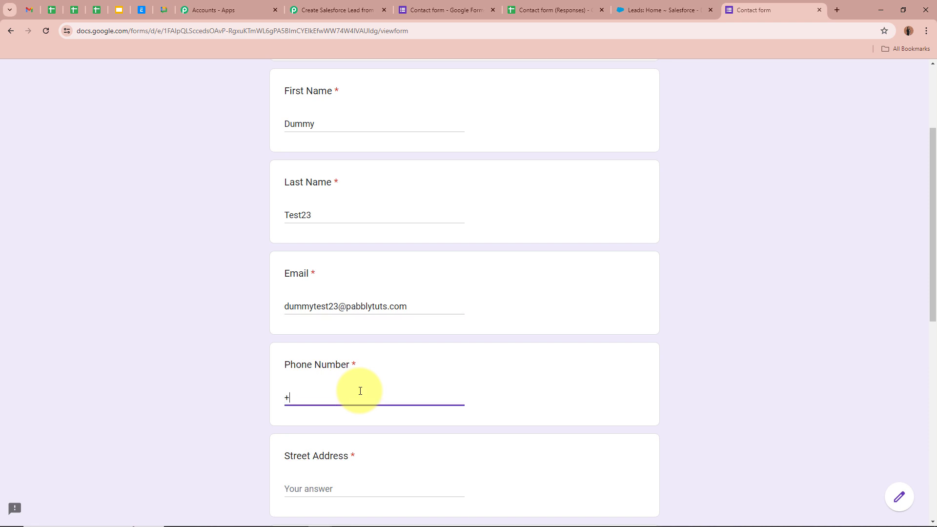
left_click(360, 391)
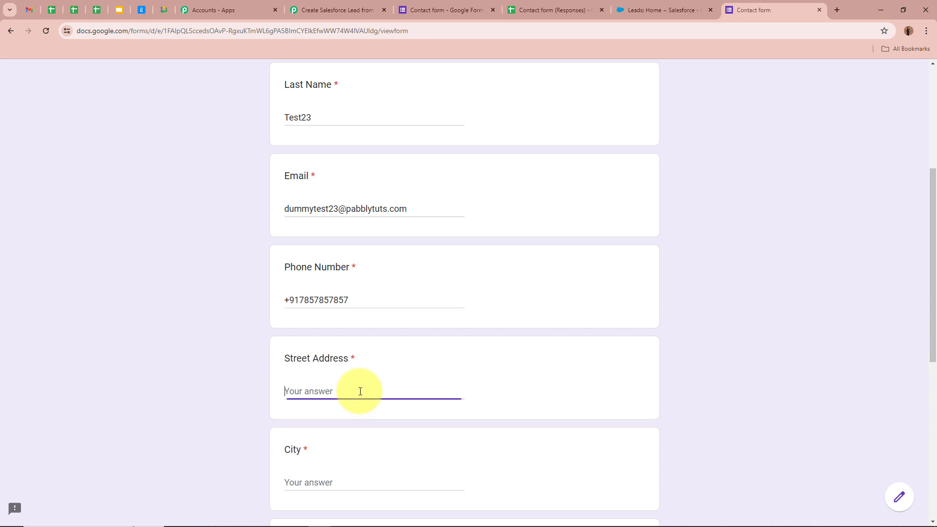
scroll(360, 391, "down", 2)
left_click(352, 391)
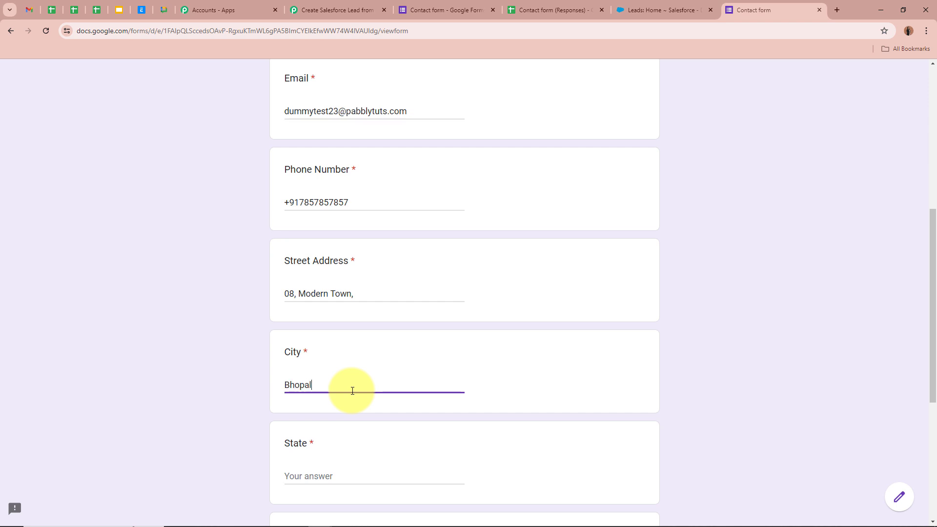
scroll(352, 391, "down", 2)
left_click(362, 377)
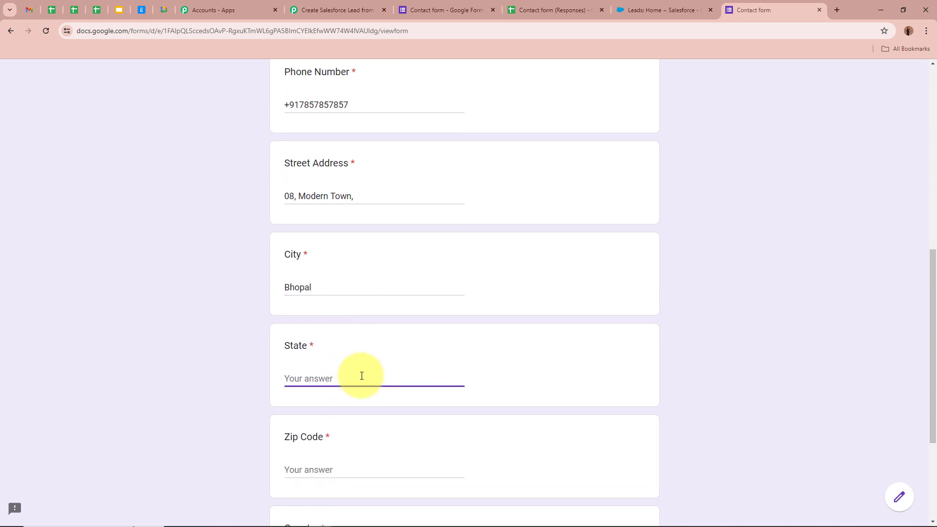
type("Madhya Pradesh")
scroll(362, 376, "down", 2)
left_click(354, 377)
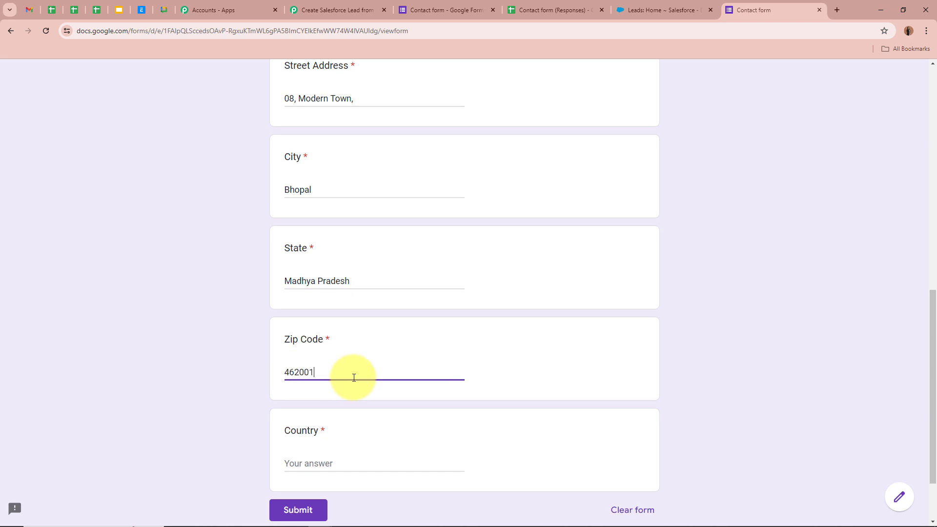
left_click(346, 464)
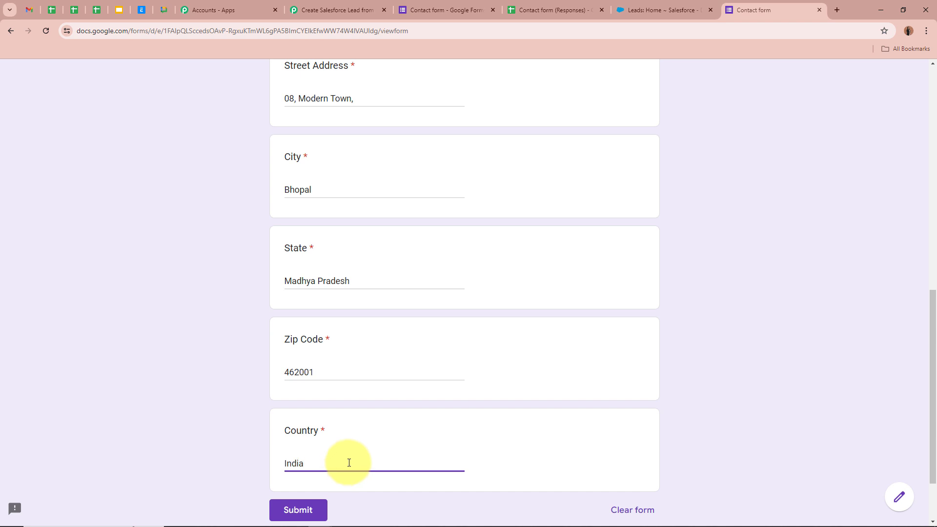
Submit the test response, decline saving the address, and check the response-recorded confirmation.
scroll(347, 461, "up", 7)
scroll(347, 460, "down", 8)
left_click(311, 463)
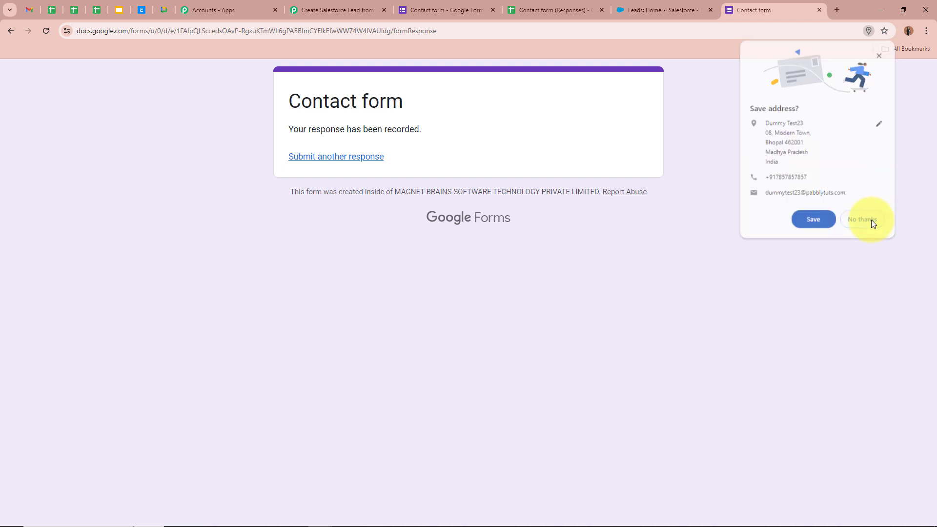
left_click(871, 219)
left_click_drag(292, 129, 525, 132)
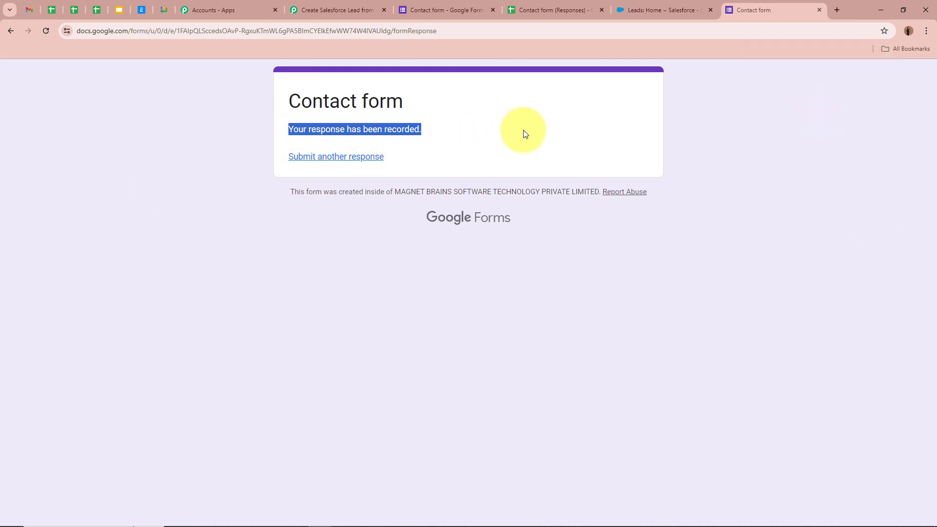
left_click(532, 132)
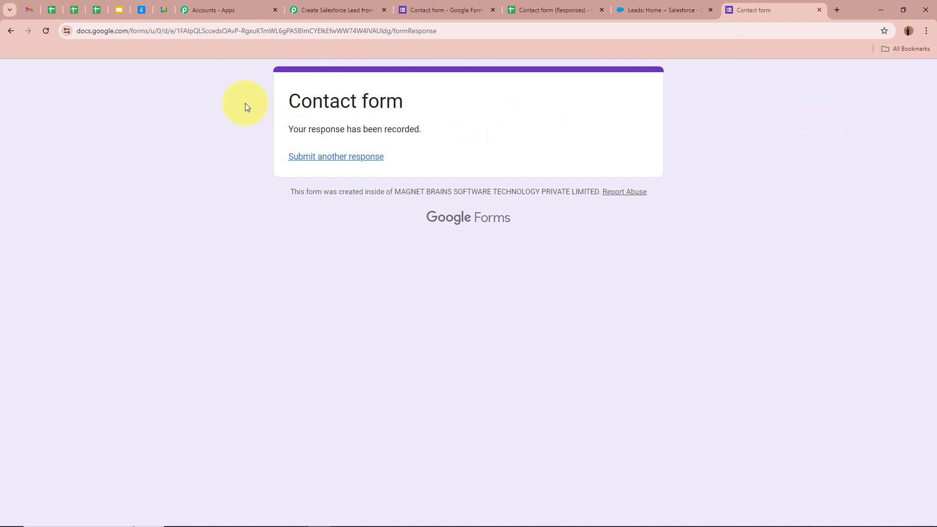
Check the test response values across row 2 of the Contact form (Responses) sheet, then go back to Pabbly.
left_click(564, 14)
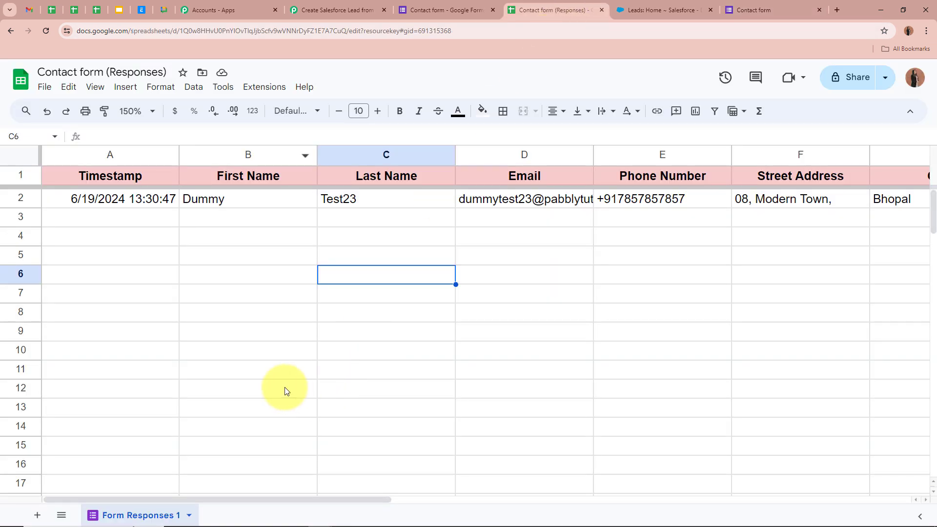
left_click_drag(182, 499, 125, 481)
left_click(262, 325)
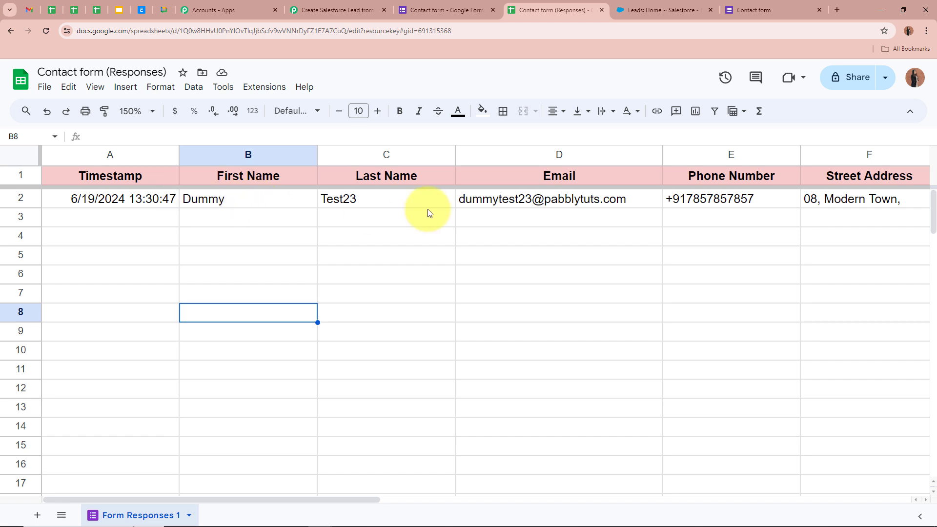
left_click(337, 10)
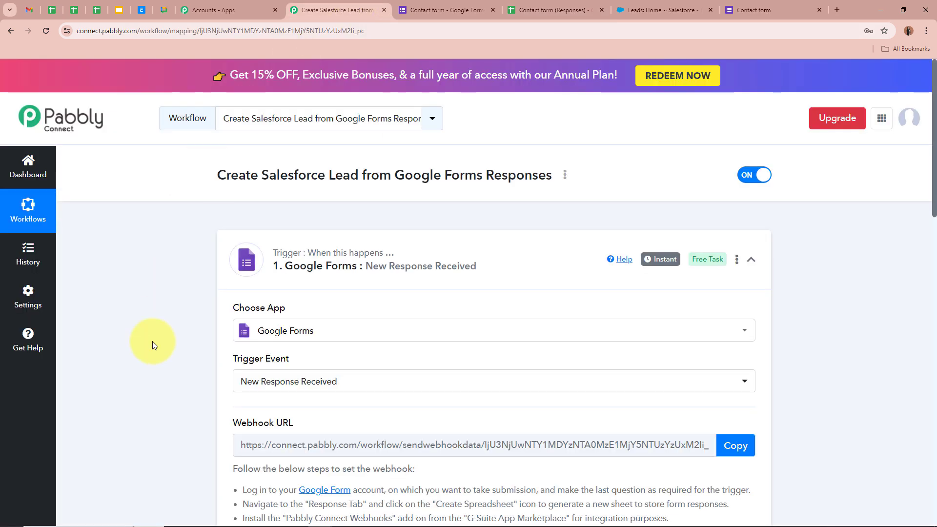
Review the captured Response Received values and collapse the Google Forms New Response Received trigger.
scroll(152, 341, "down", 3)
scroll(152, 341, "down", 10)
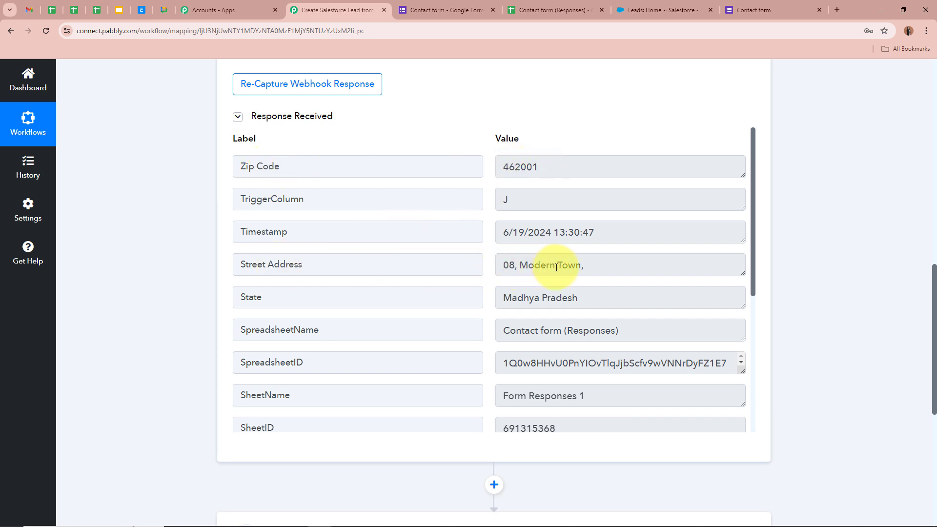
scroll(621, 218, "down", 3)
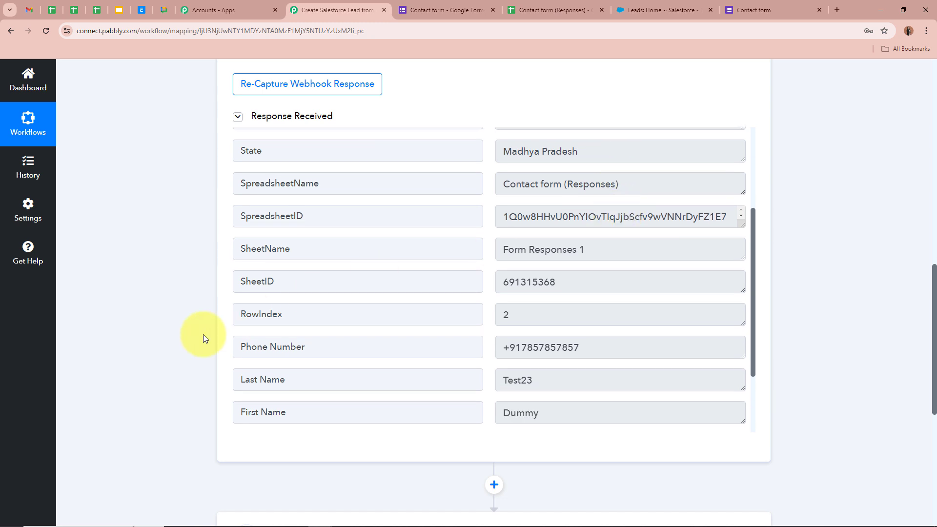
scroll(569, 359, "down", 2)
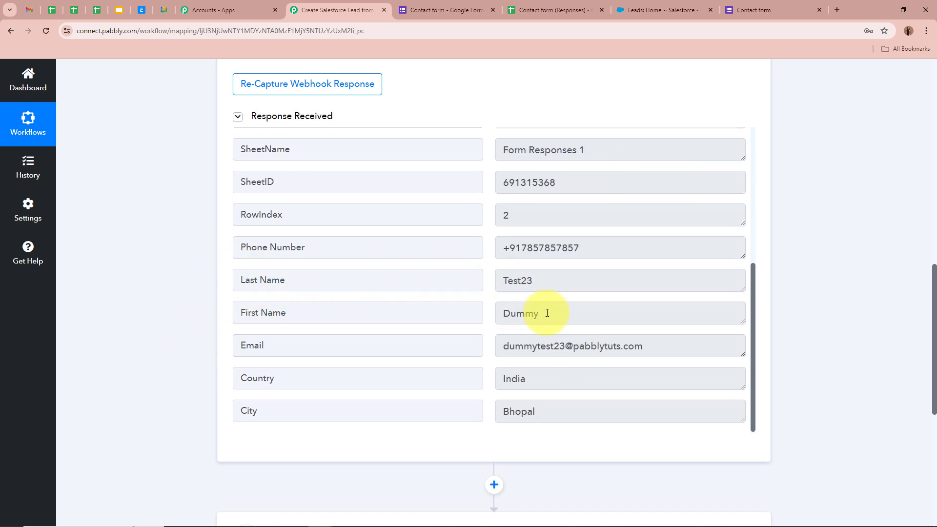
scroll(548, 314, "down", 2)
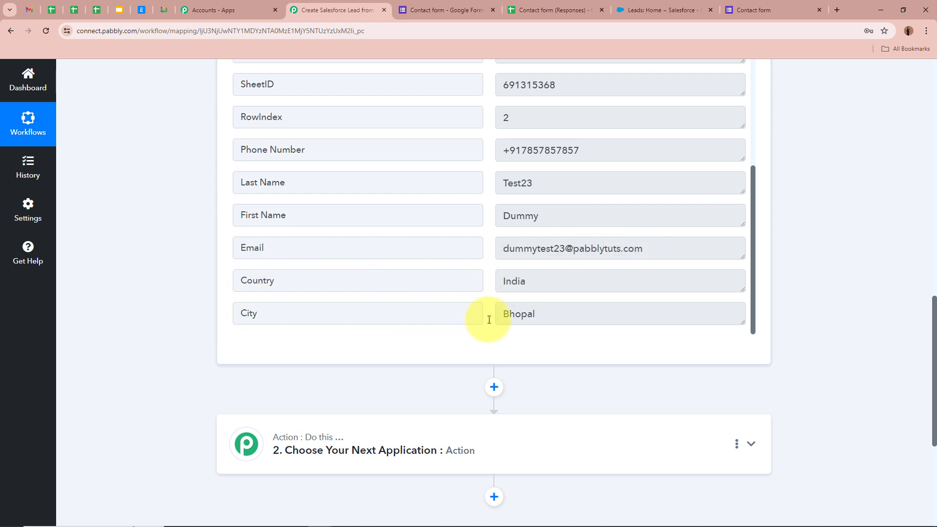
scroll(690, 318, "up", 8)
scroll(784, 306, "up", 10)
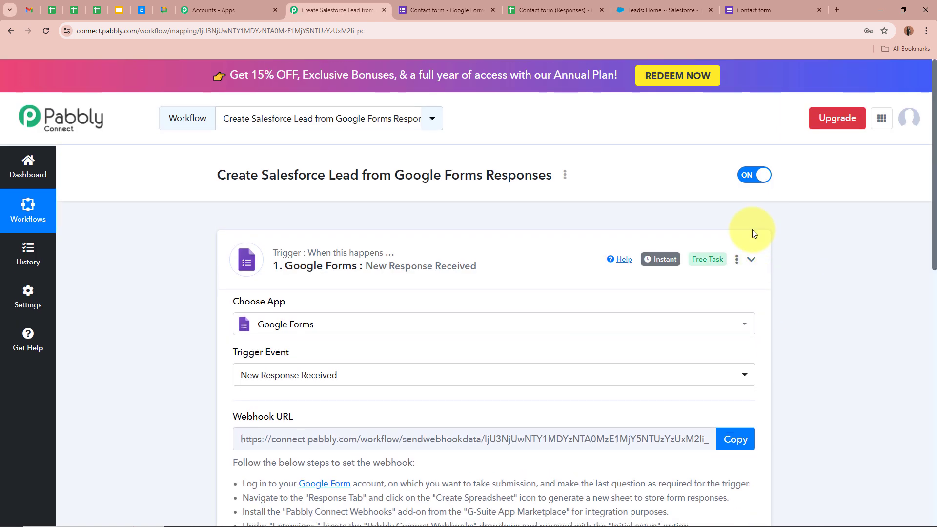
left_click(751, 234)
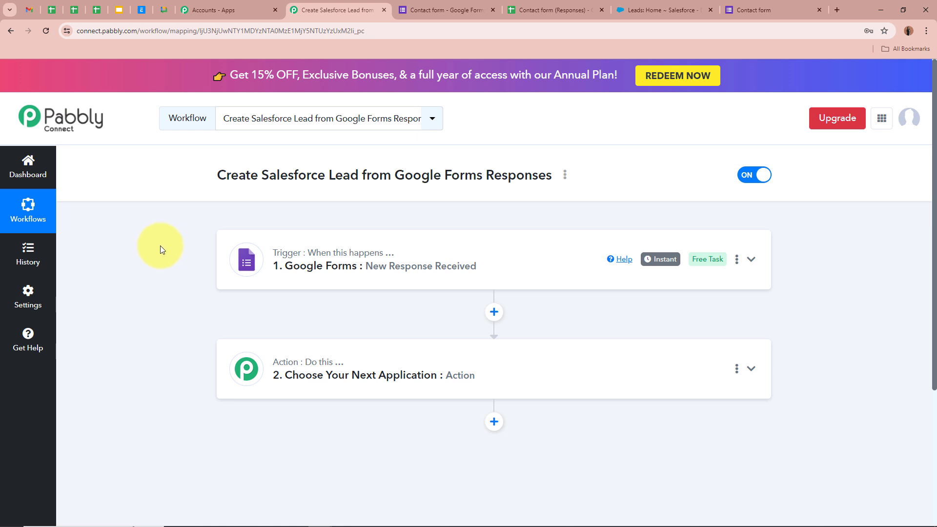
Set step 2's app to Salesforce with the Create Lead action event.
left_click(769, 370)
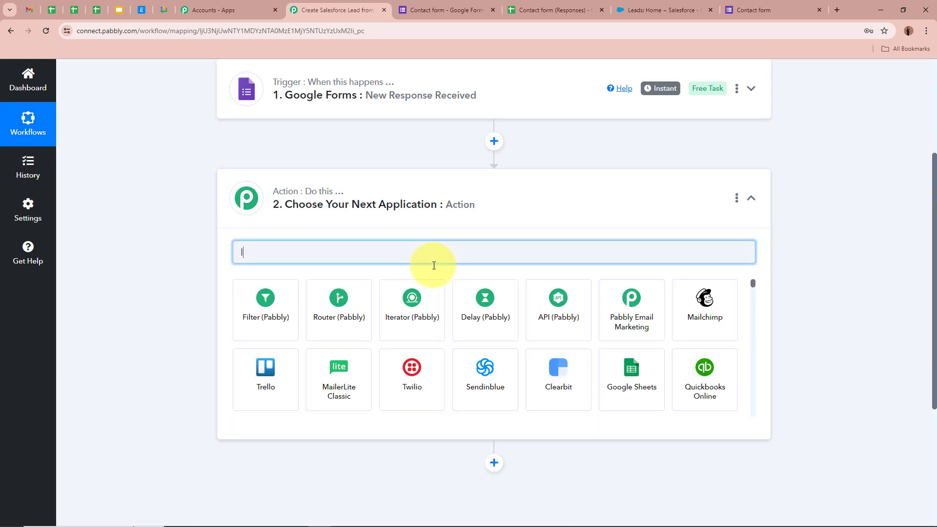
type("les")
left_click(426, 297)
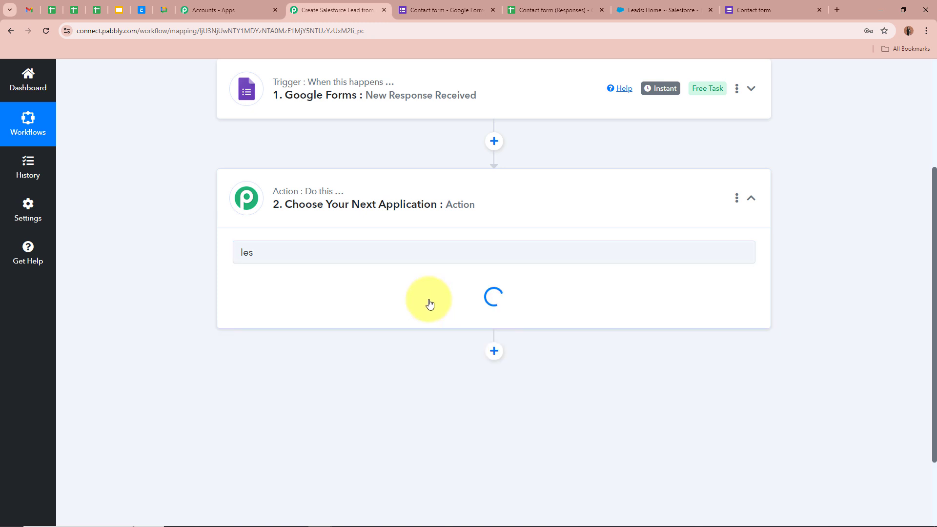
left_click(297, 324)
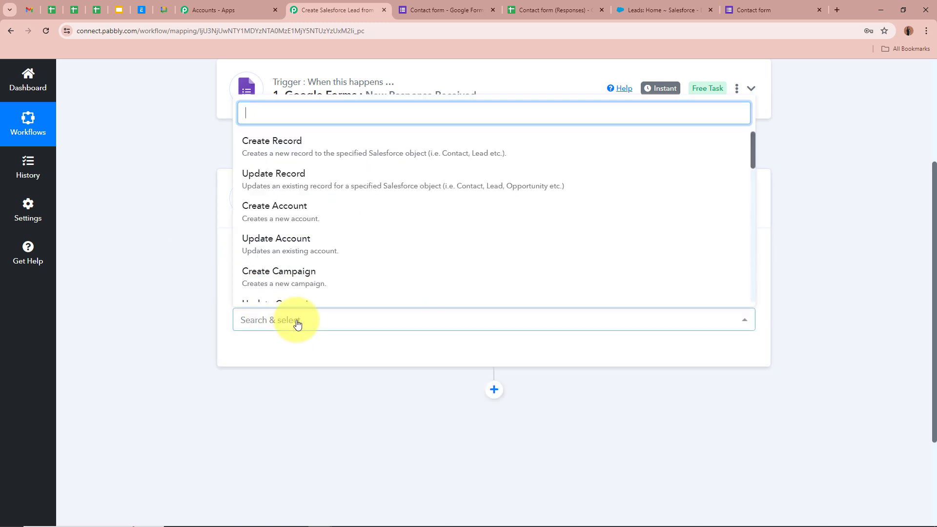
scroll(313, 221, "down", 3)
left_click(299, 262)
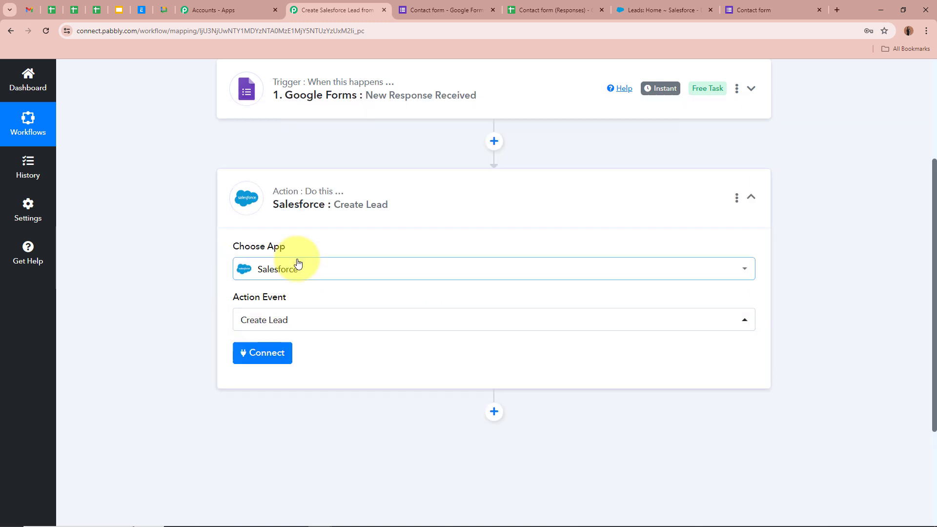
scroll(118, 264, "up", 2)
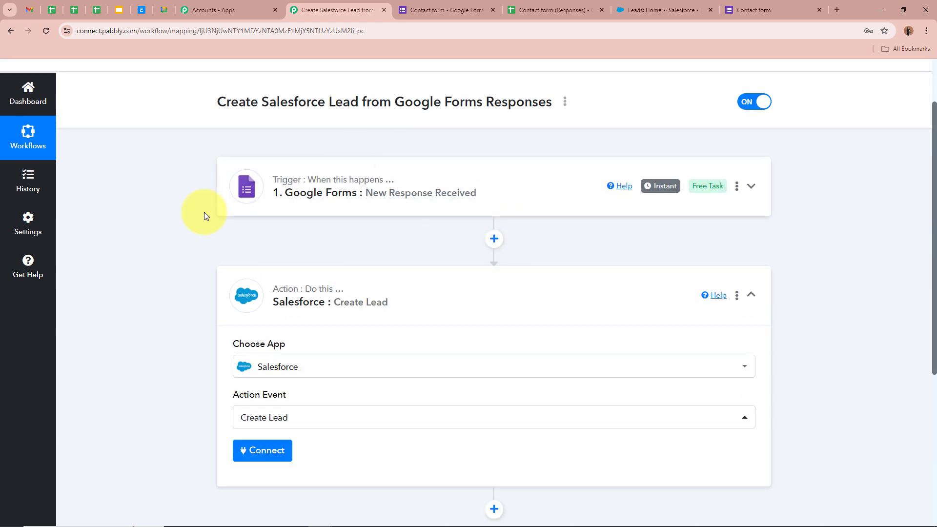
scroll(179, 236, "down", 3)
Add a new Salesforce connection and allow Pabbly access, revealing the Create Lead fields.
left_click(260, 305)
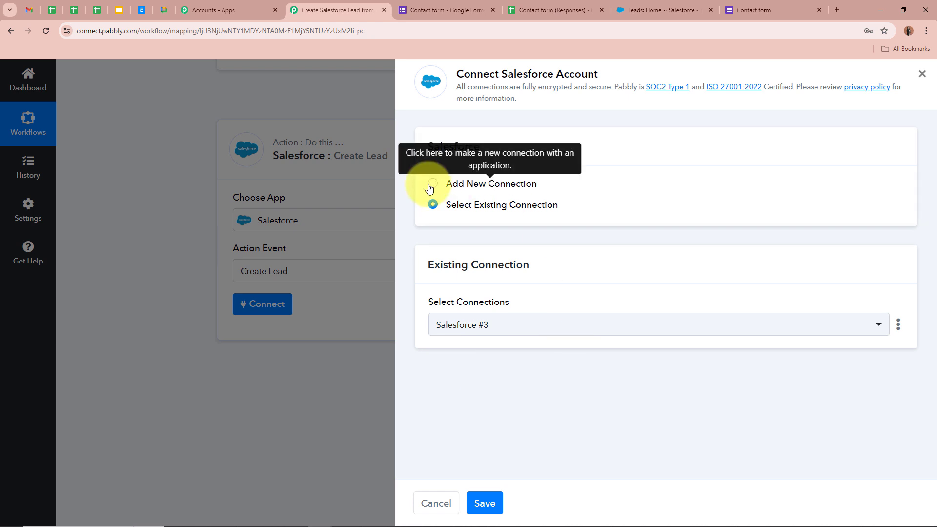
left_click(433, 184)
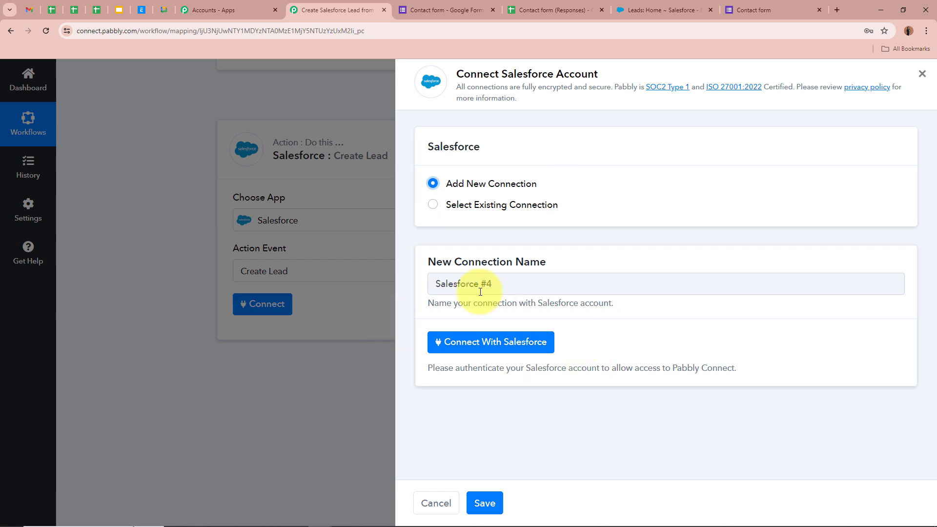
left_click(508, 346)
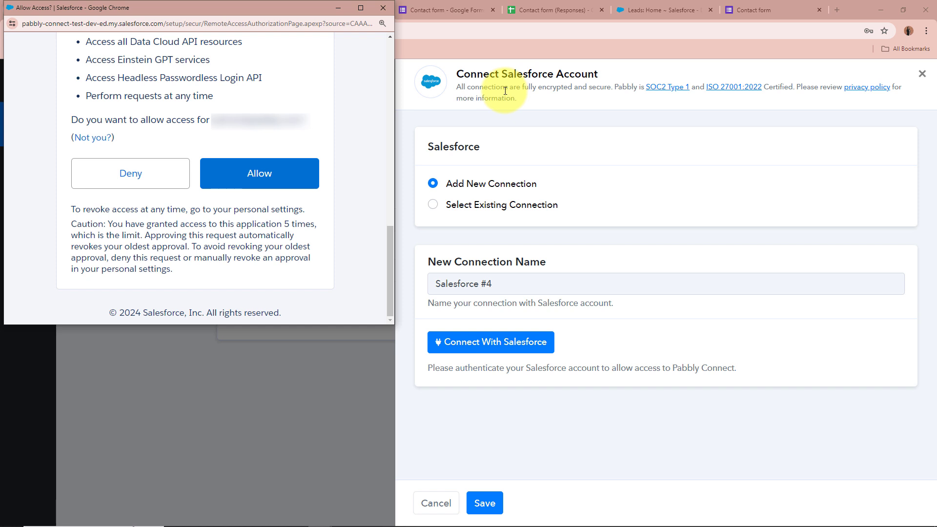
left_click(301, 181)
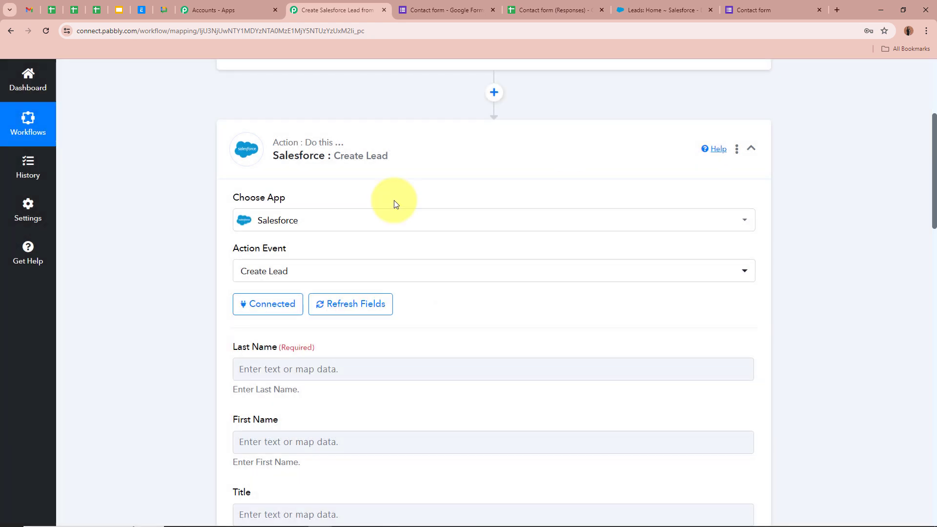
Map the form's Last Name answer into the lead's Last Name field.
scroll(185, 257, "down", 4)
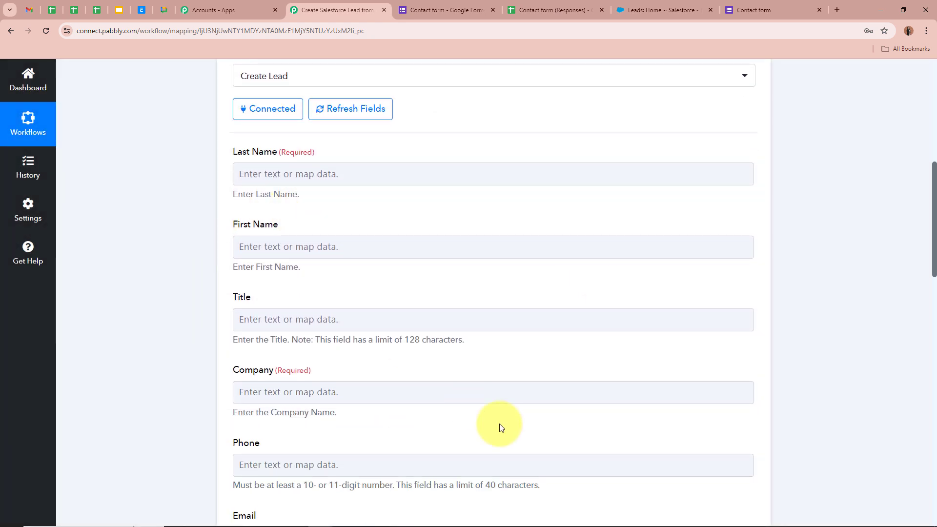
scroll(507, 424, "down", 5)
scroll(507, 423, "up", 2)
scroll(507, 423, "up", 6)
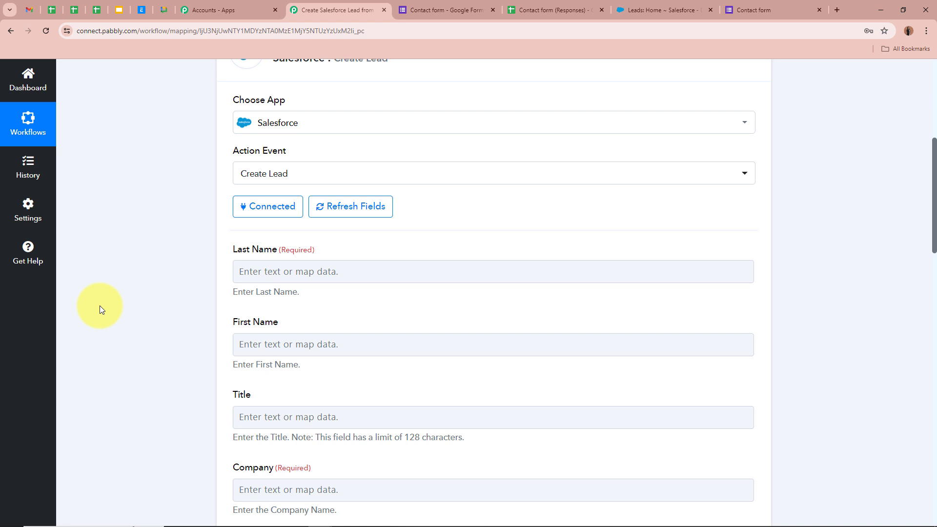
scroll(195, 319, "up", 7)
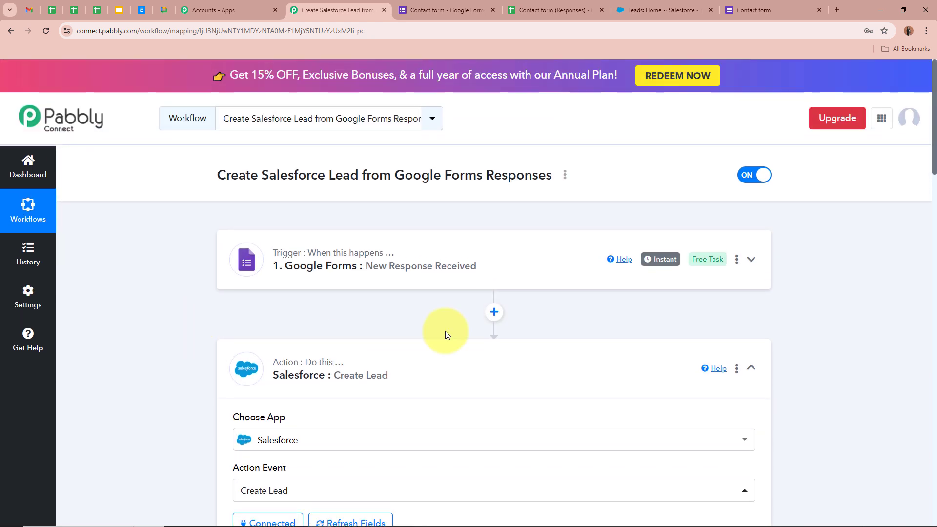
scroll(111, 294, "down", 8)
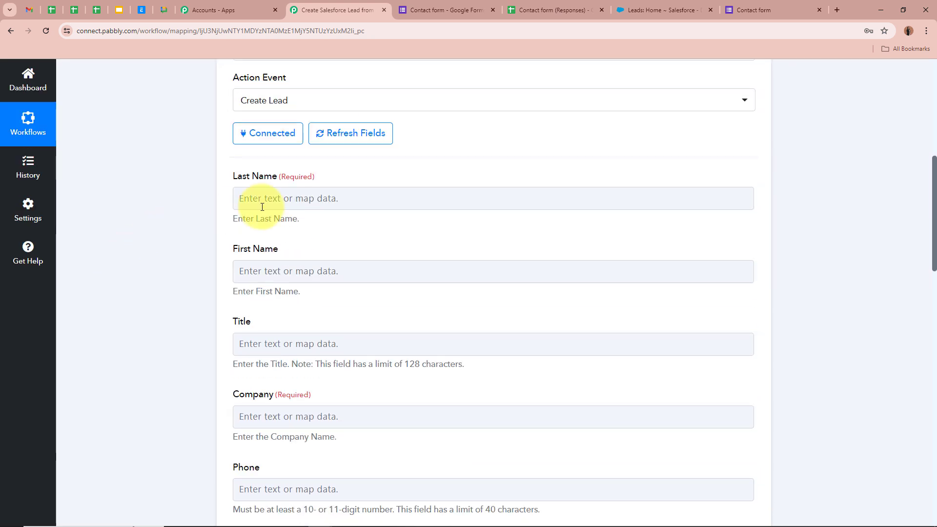
left_click(299, 199)
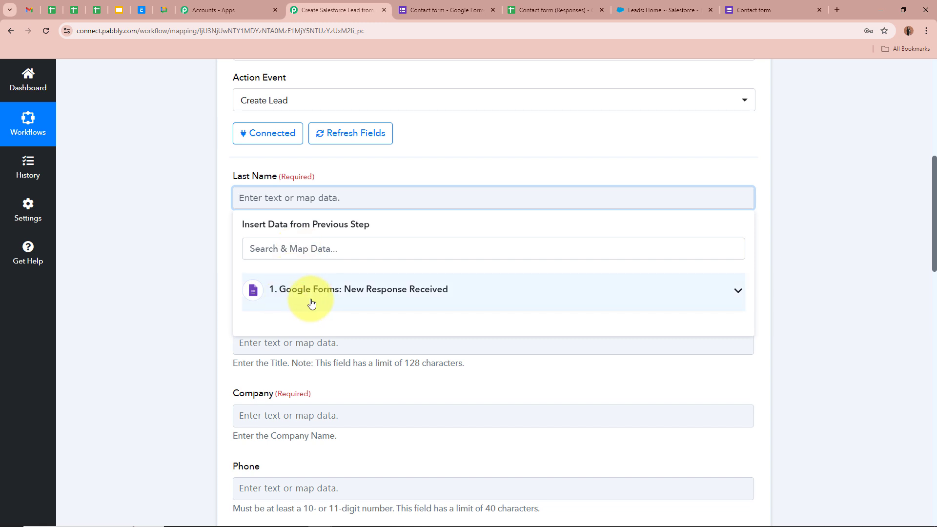
left_click(737, 303)
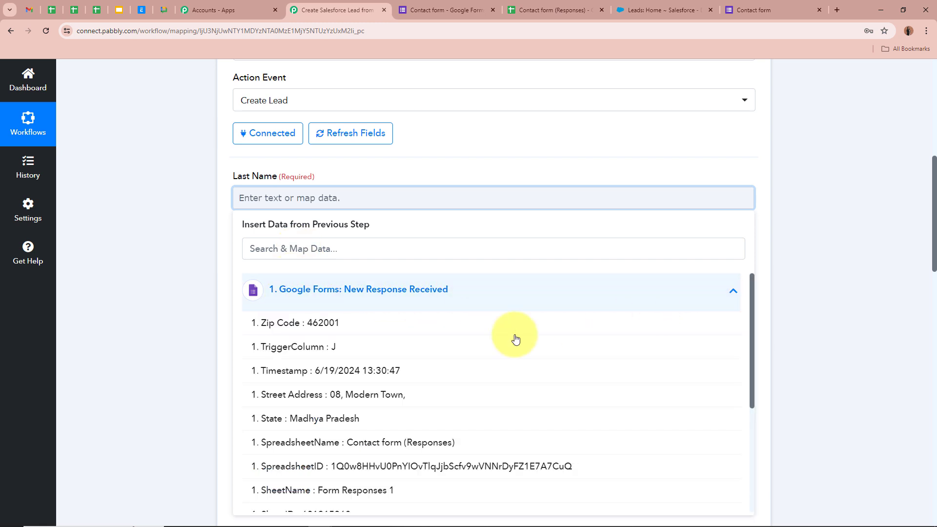
scroll(88, 344, "up", 5)
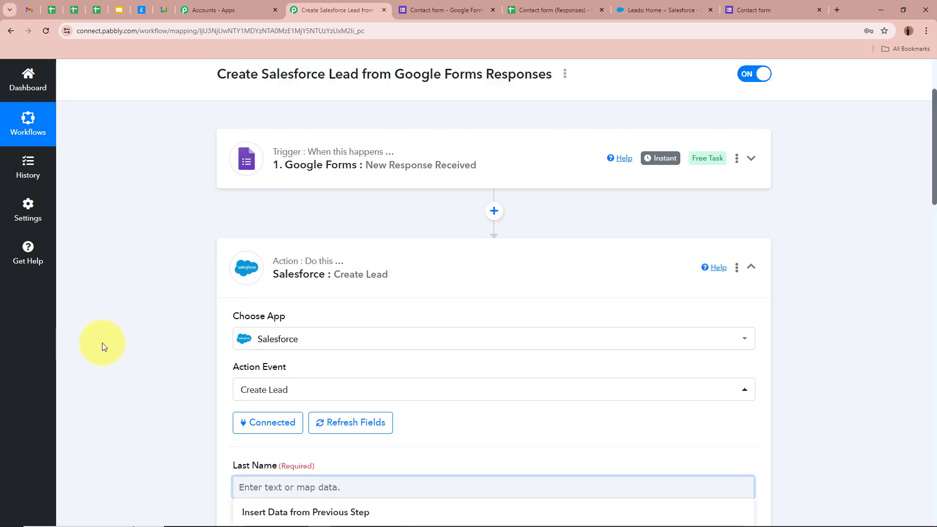
scroll(132, 253, "down", 6)
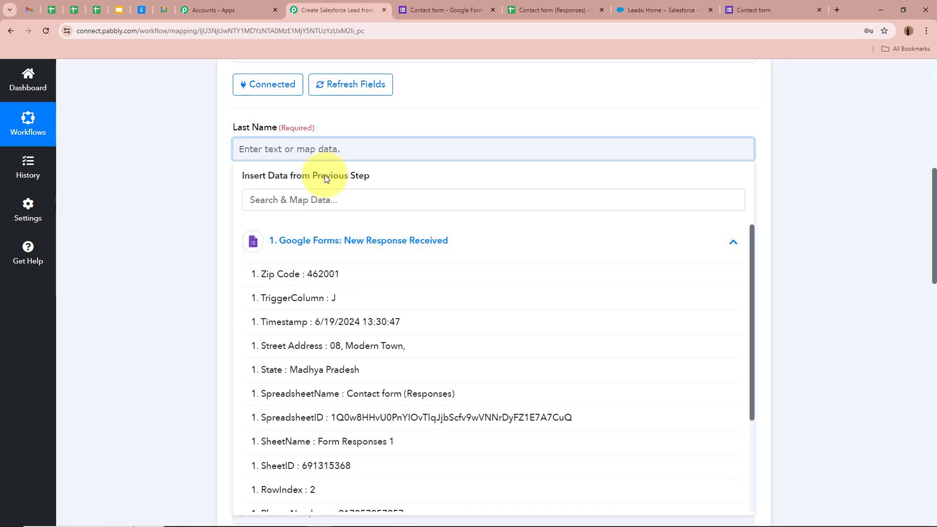
left_click(292, 198)
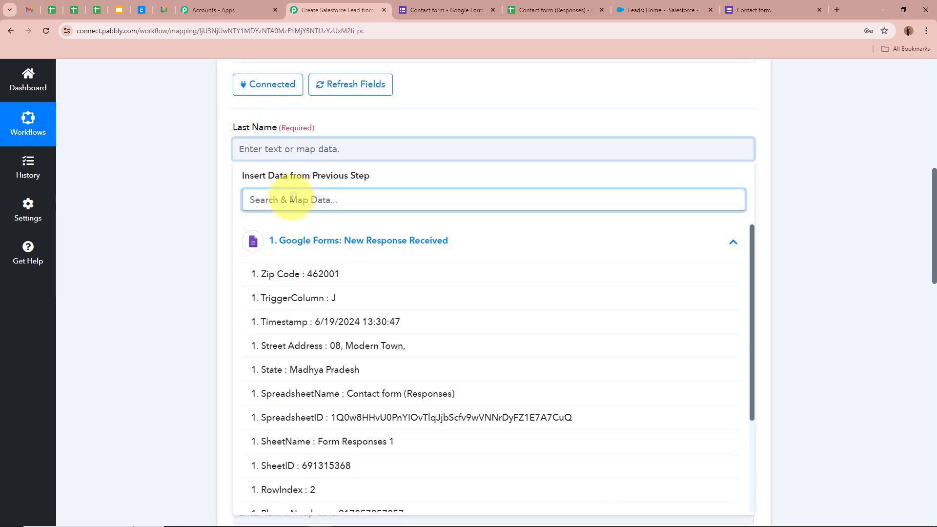
type("Las")
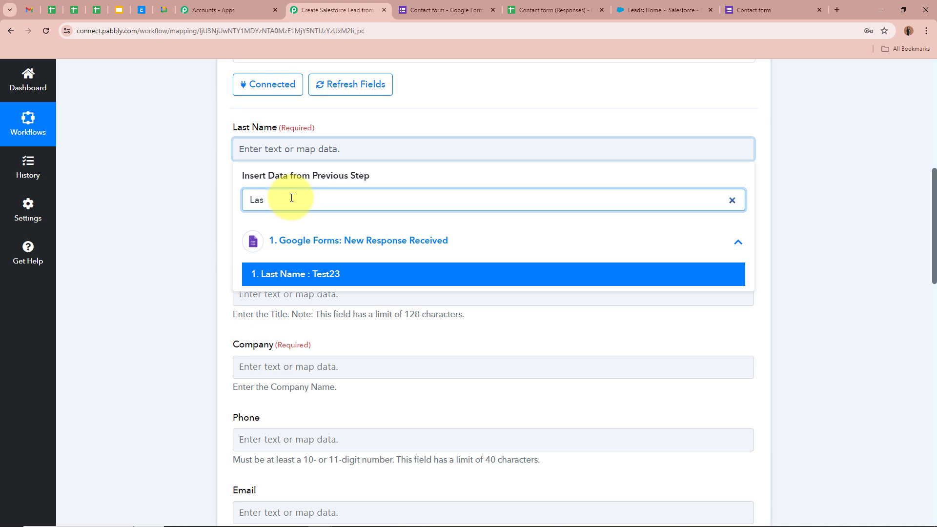
left_click(320, 279)
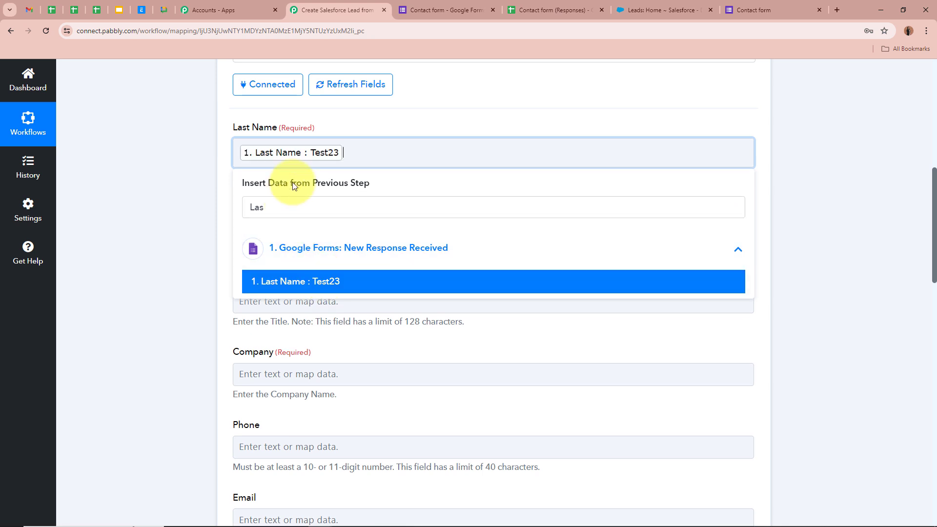
left_click(199, 184)
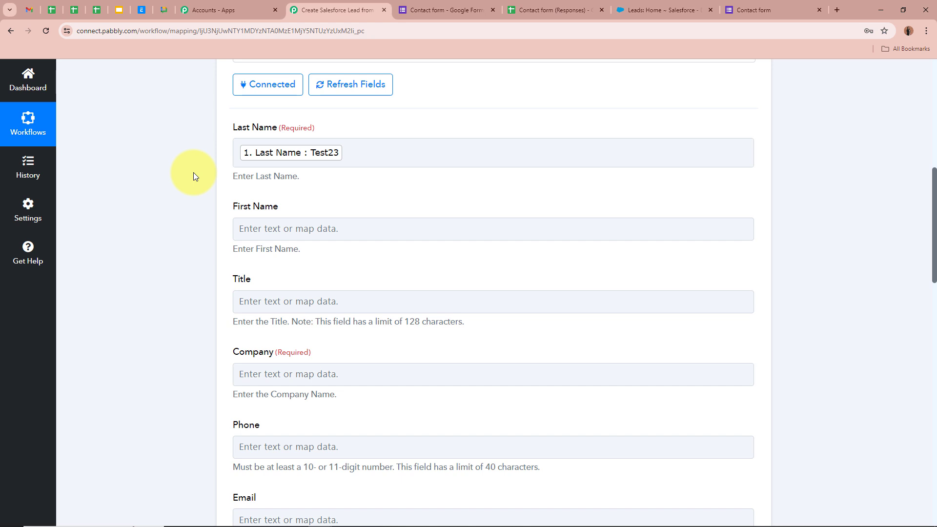
Map the form's First Name answer into the lead's First Name field.
scroll(193, 171, "up", 7)
scroll(193, 172, "down", 6)
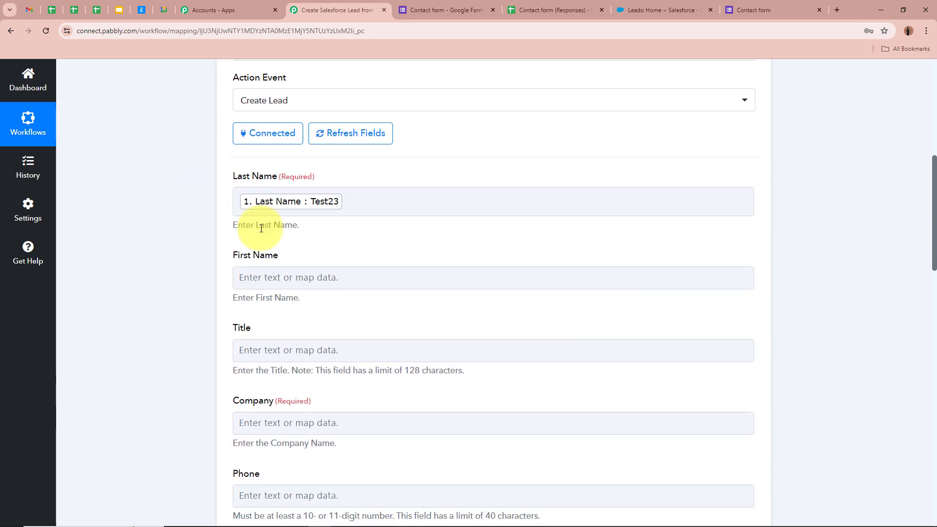
scroll(173, 192, "down", 2)
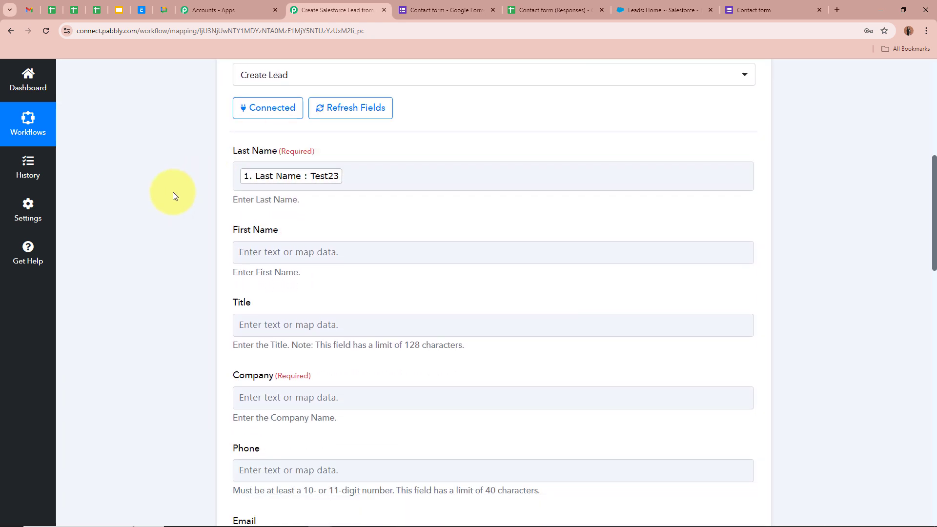
left_click(319, 185)
scroll(197, 159, "up", 2)
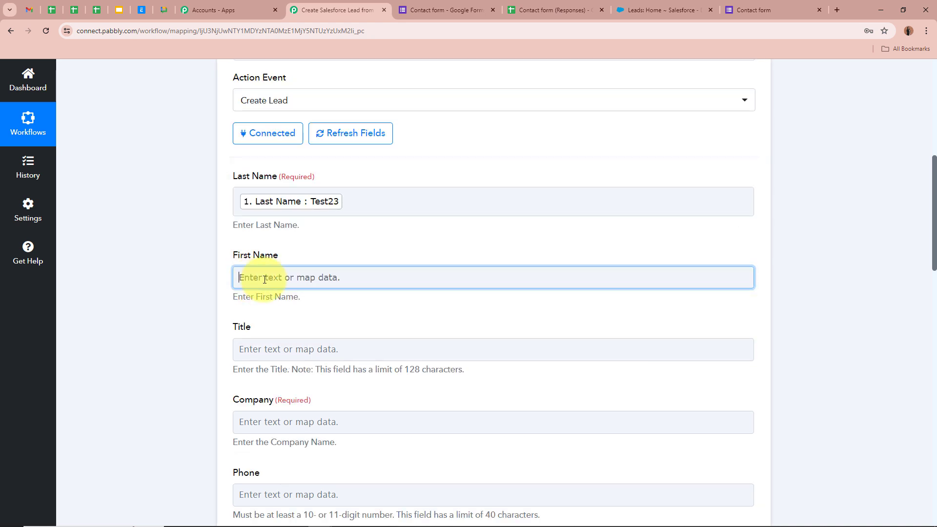
left_click(238, 277)
type("Fir")
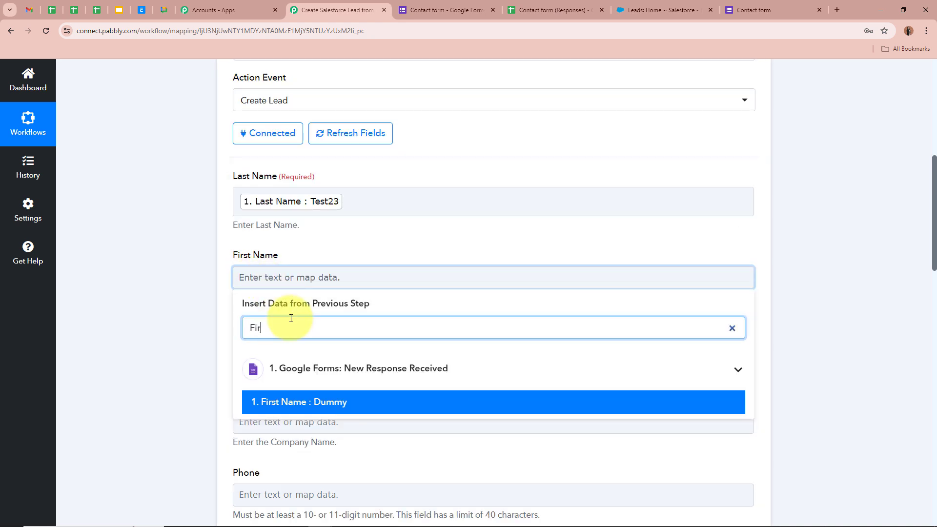
left_click(350, 401)
Set the lead's Company to Pabbly.
scroll(198, 345, "down", 2)
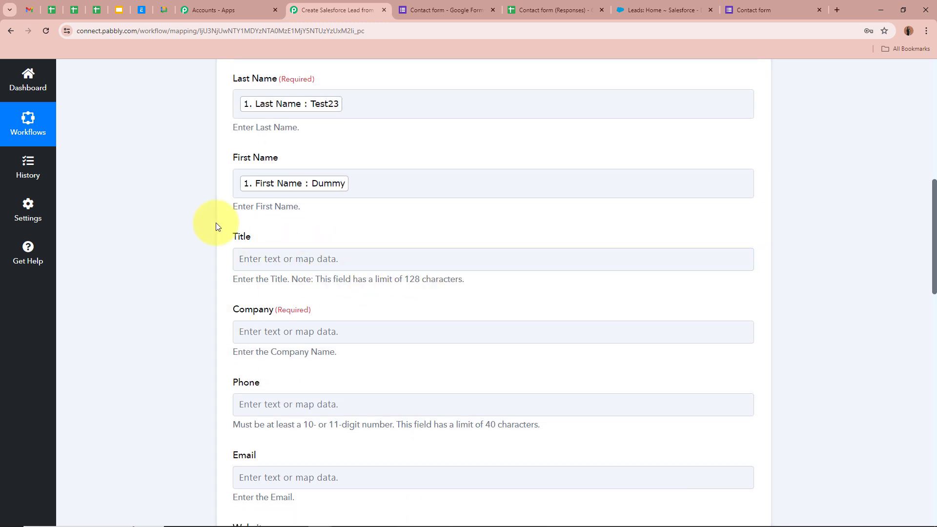
left_click(300, 251)
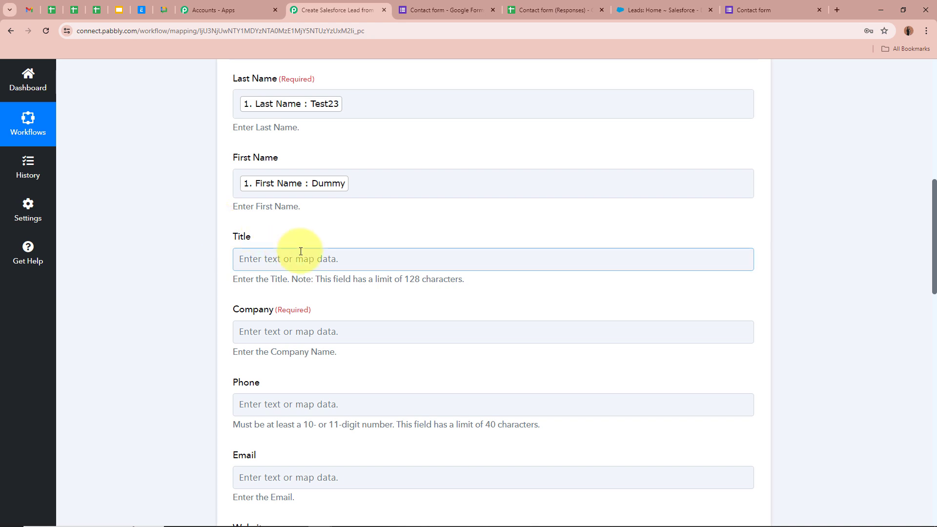
scroll(307, 248, "down", 2)
left_click(328, 241)
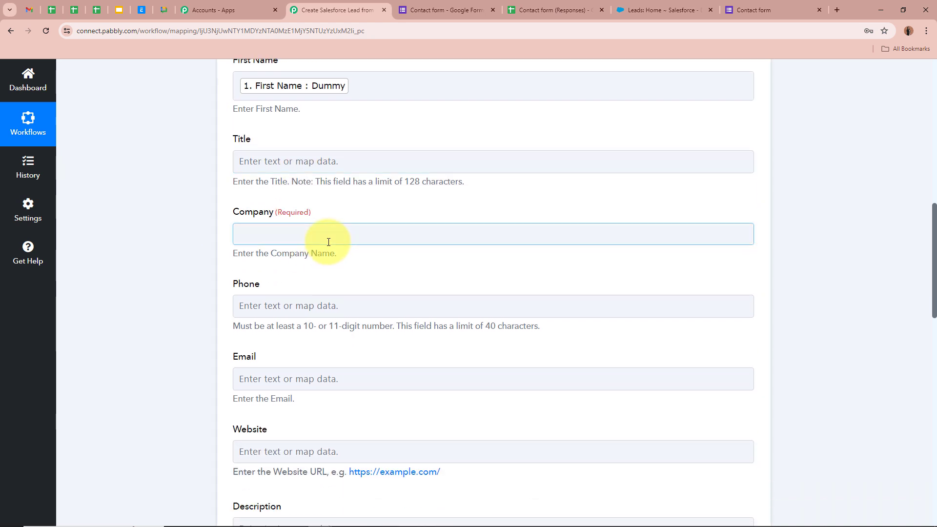
type("Pabbly")
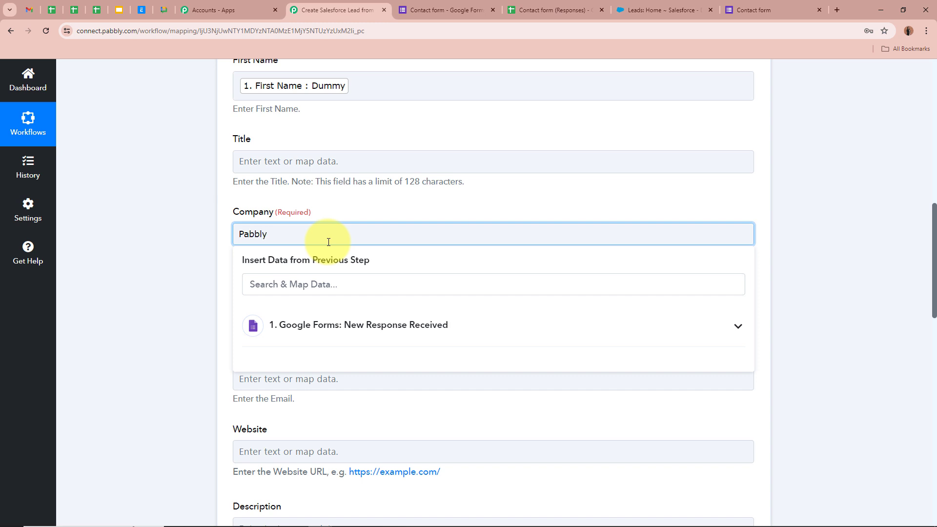
left_click(197, 265)
Map the form's phone number and email address into the lead's Phone and Email fields.
scroll(157, 226, "down", 1)
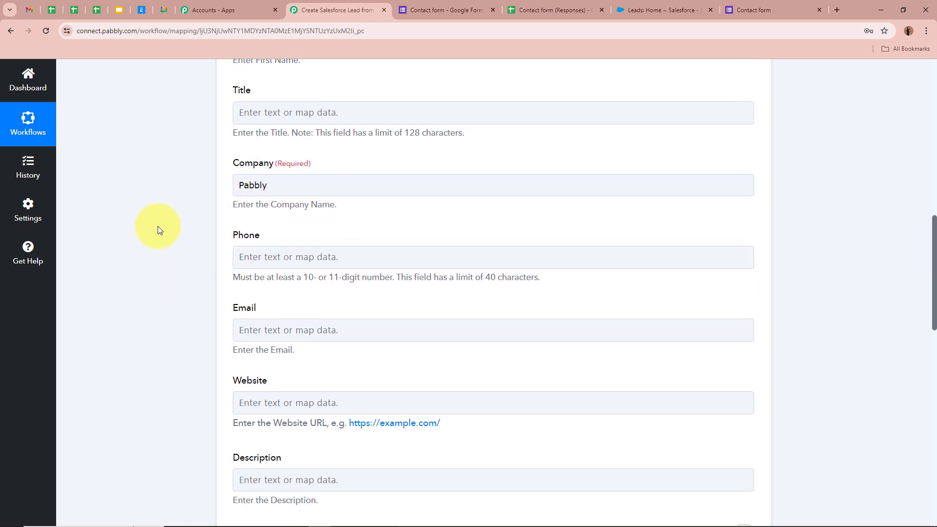
left_click(283, 257)
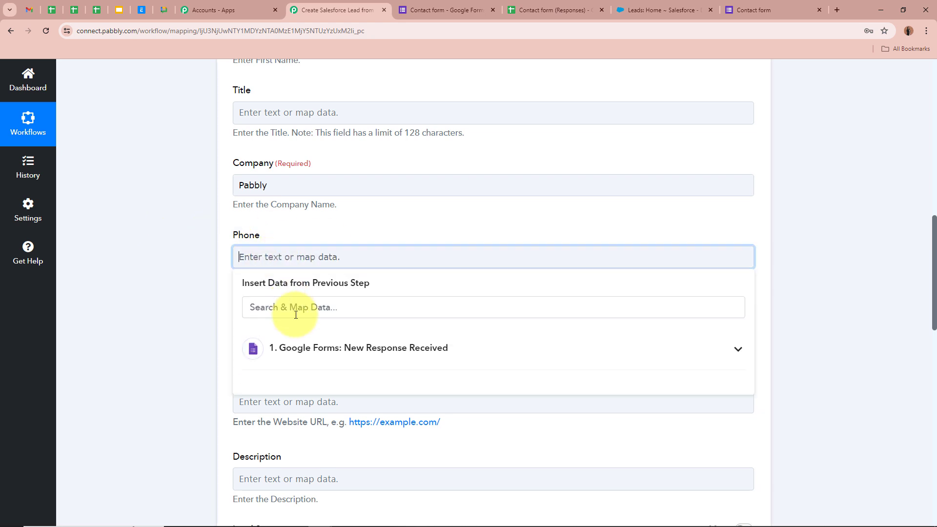
left_click(295, 314)
type("Phone")
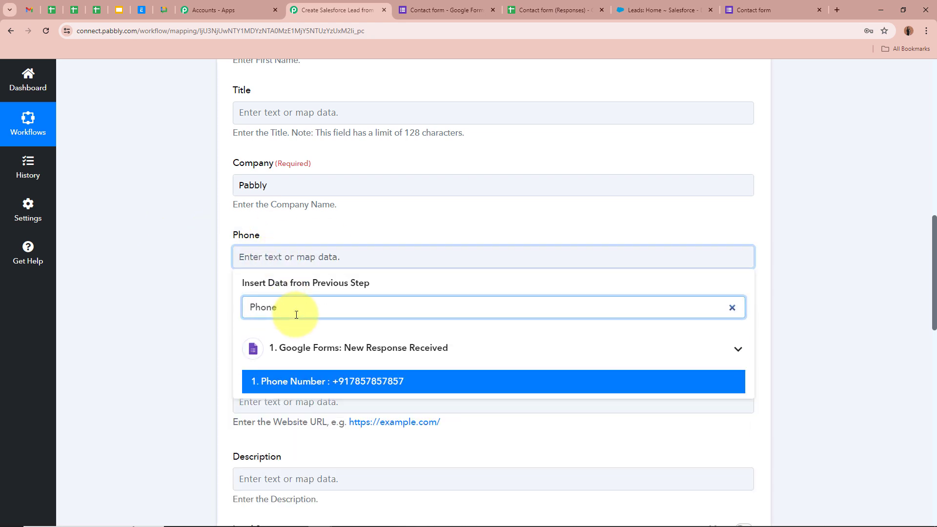
left_click(308, 381)
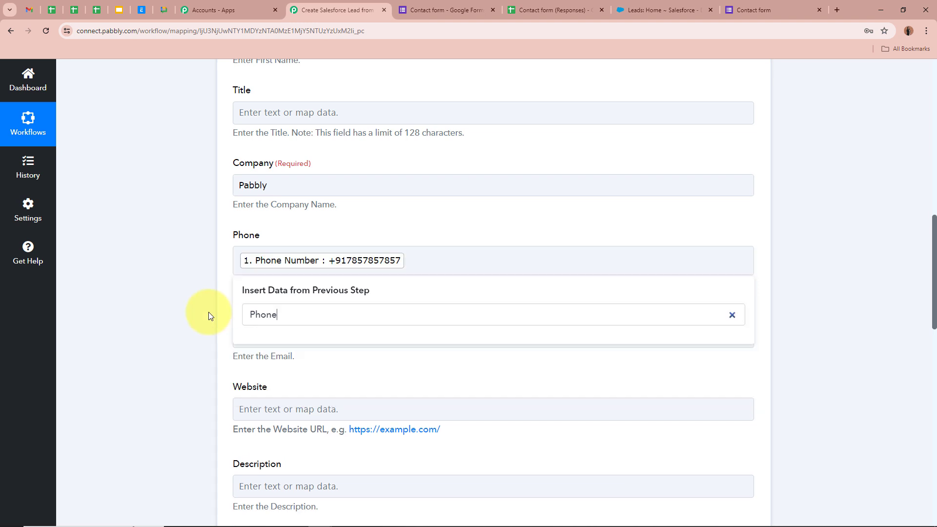
scroll(209, 312, "down", 3)
left_click(320, 192)
left_click(301, 241)
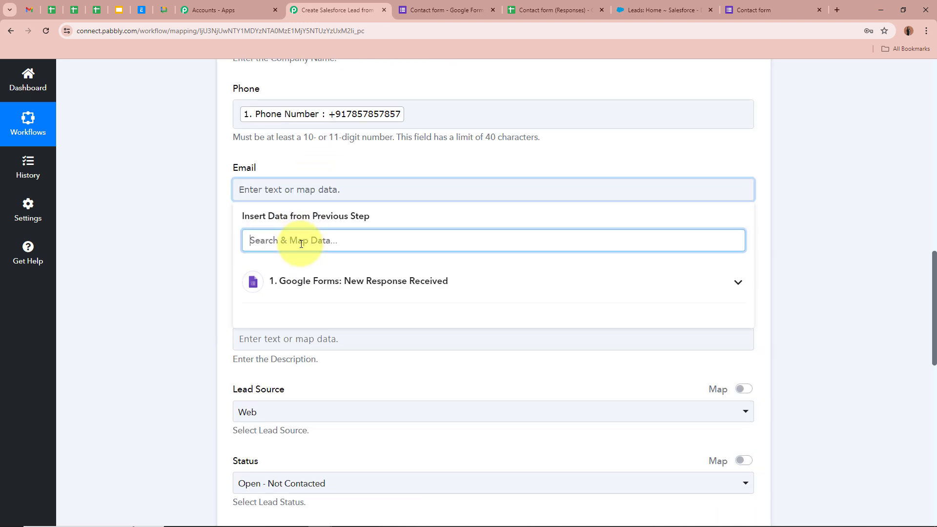
type("Email")
left_click(272, 314)
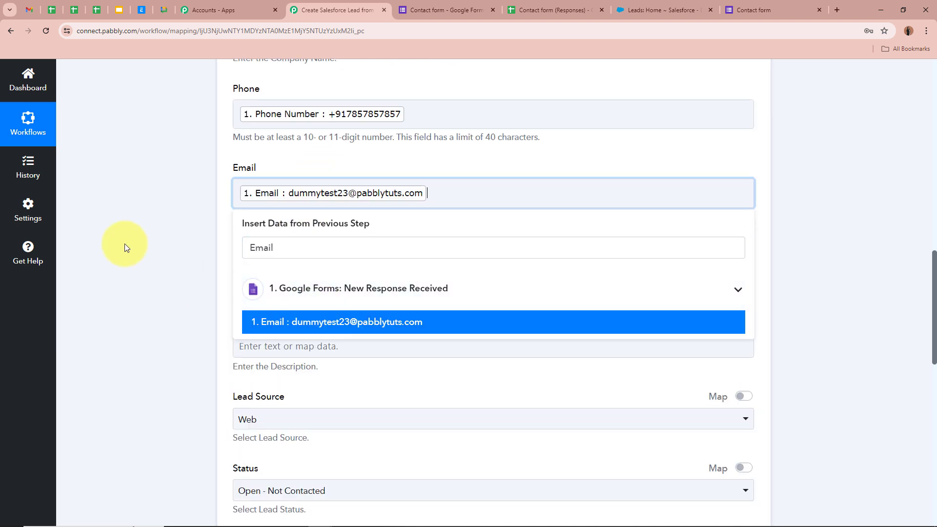
scroll(127, 245, "down", 2)
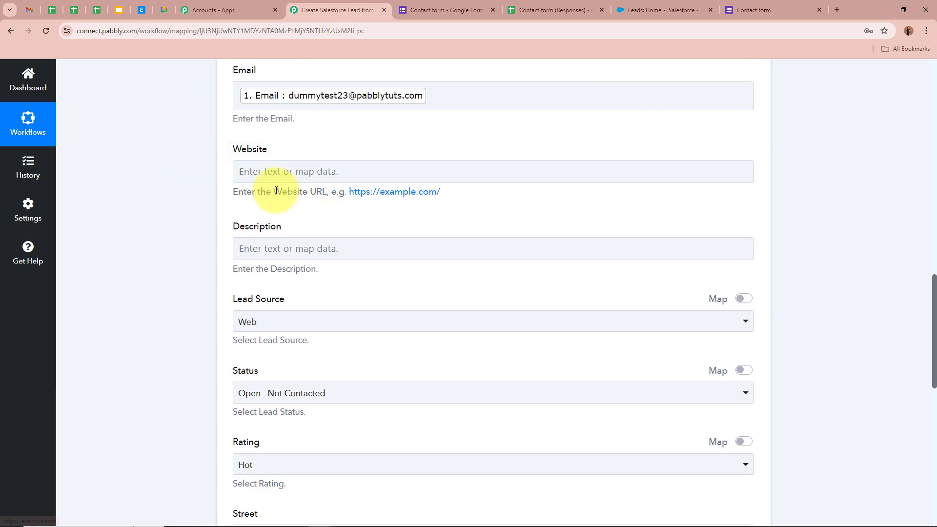
scroll(190, 182, "down", 1)
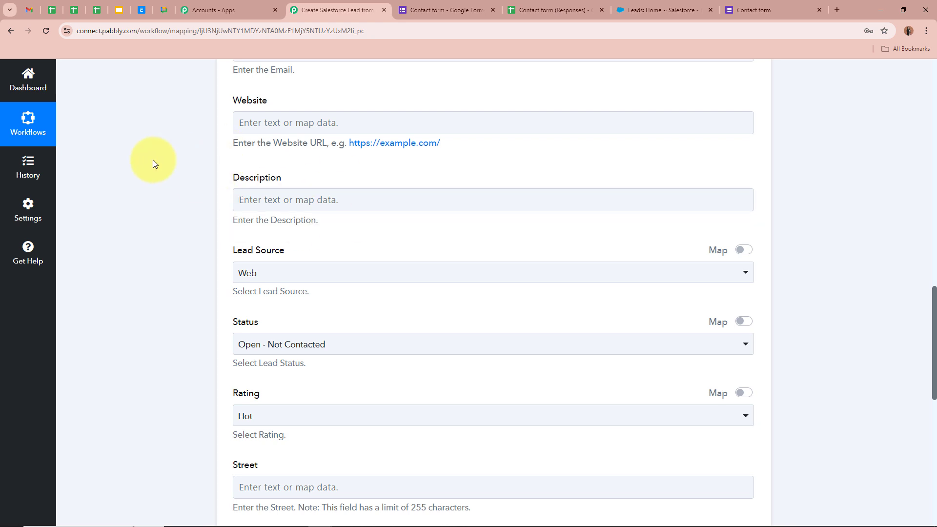
scroll(153, 160, "down", 2)
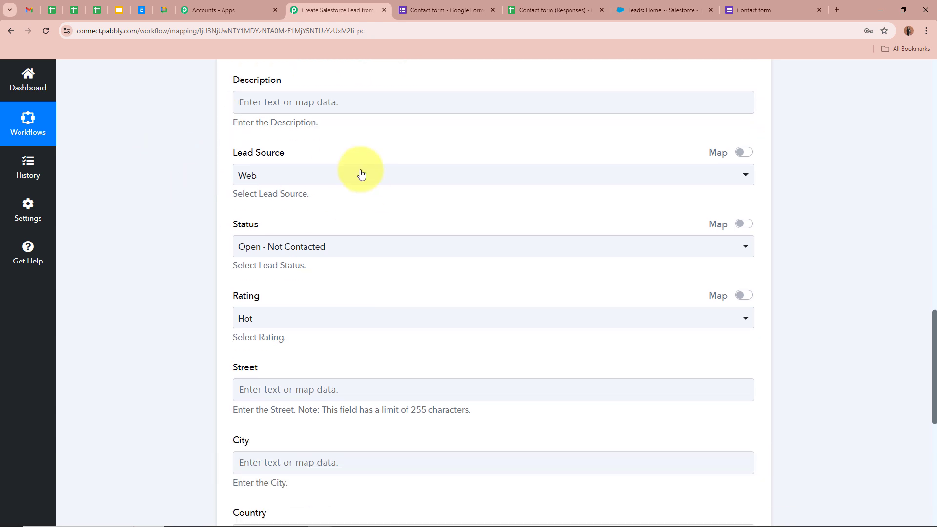
Set Lead Source to Other, Status to Open - Not Contacted and Rating to Hot.
left_click(247, 176)
left_click(294, 322)
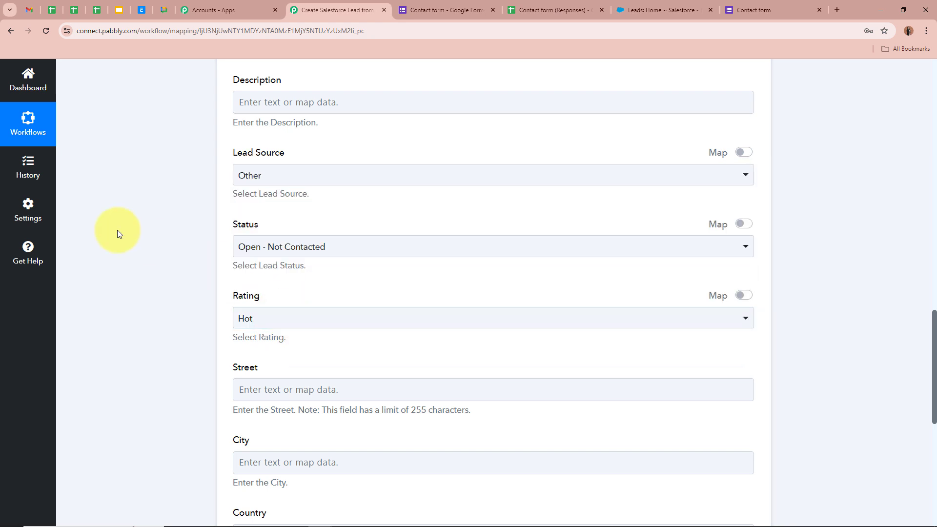
scroll(117, 230, "down", 1)
left_click(316, 211)
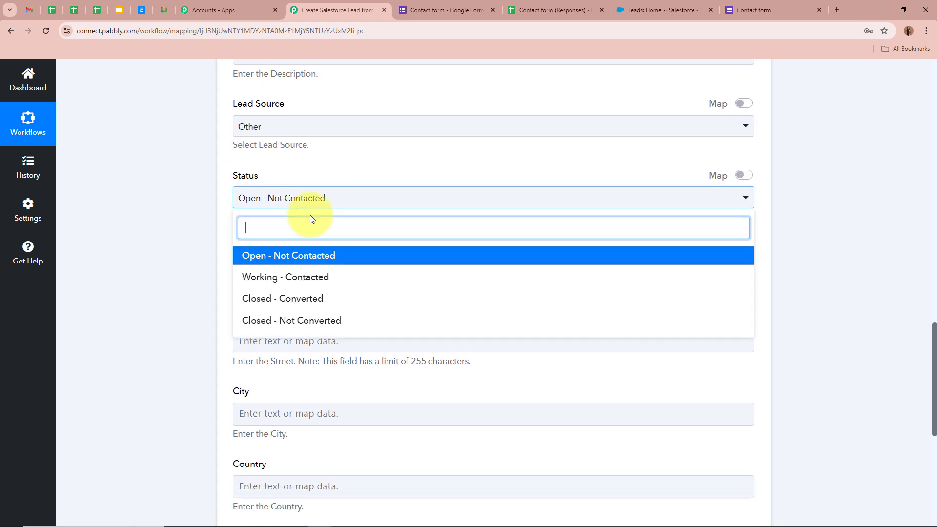
left_click(308, 256)
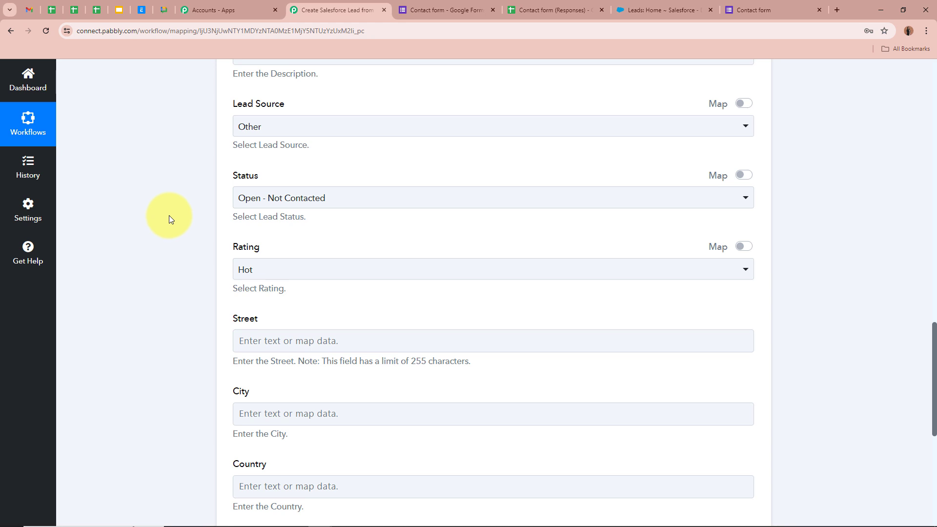
scroll(341, 221, "down", 1)
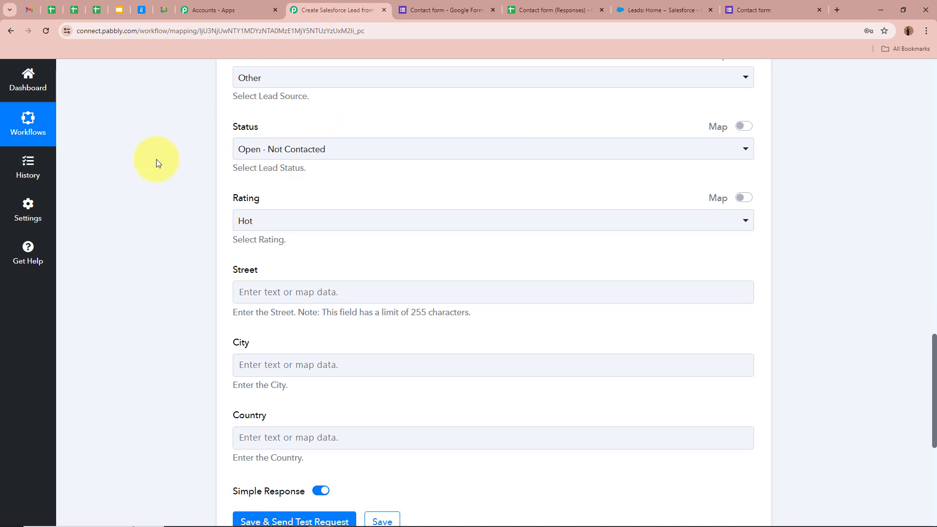
scroll(299, 171, "down", 1)
left_click(299, 171)
left_click(277, 224)
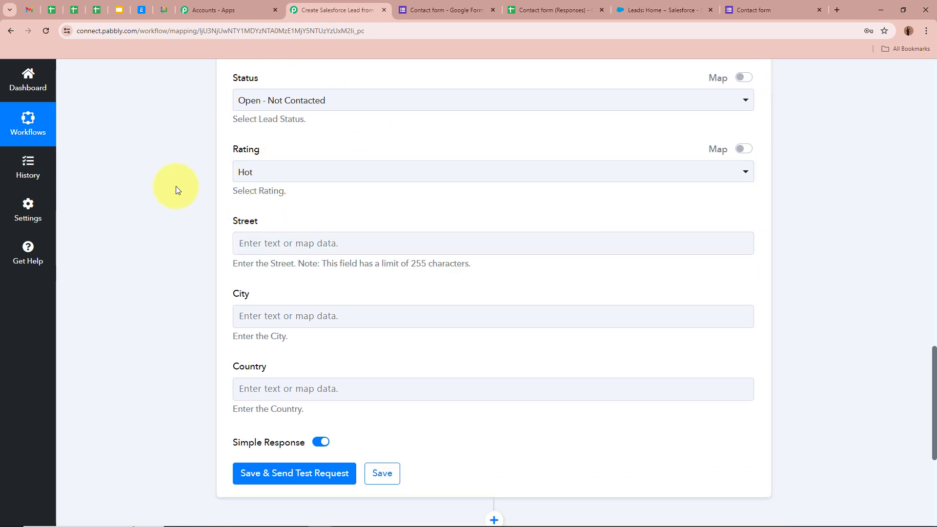
scroll(176, 188, "down", 2)
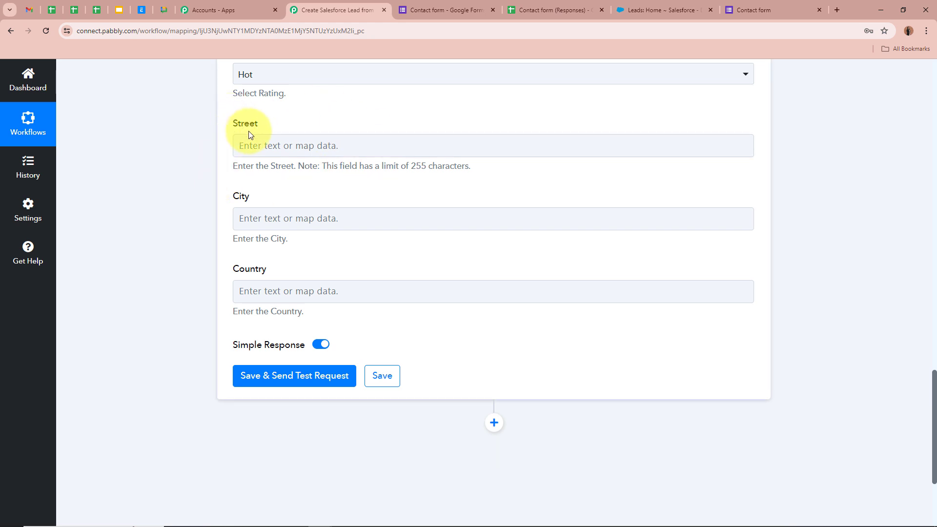
Map the form's Street Address, City and Country answers into the lead's Street, City and Country.
left_click(303, 145)
left_click(327, 194)
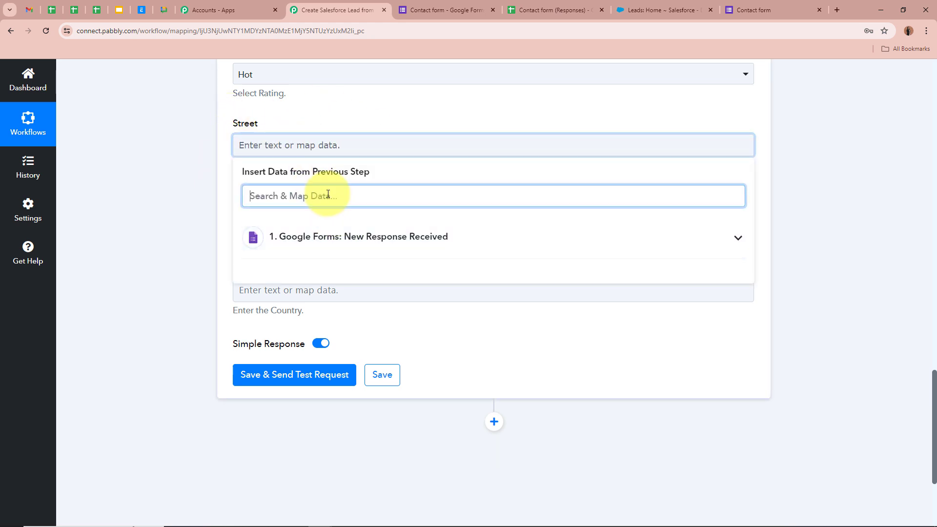
type("Stree")
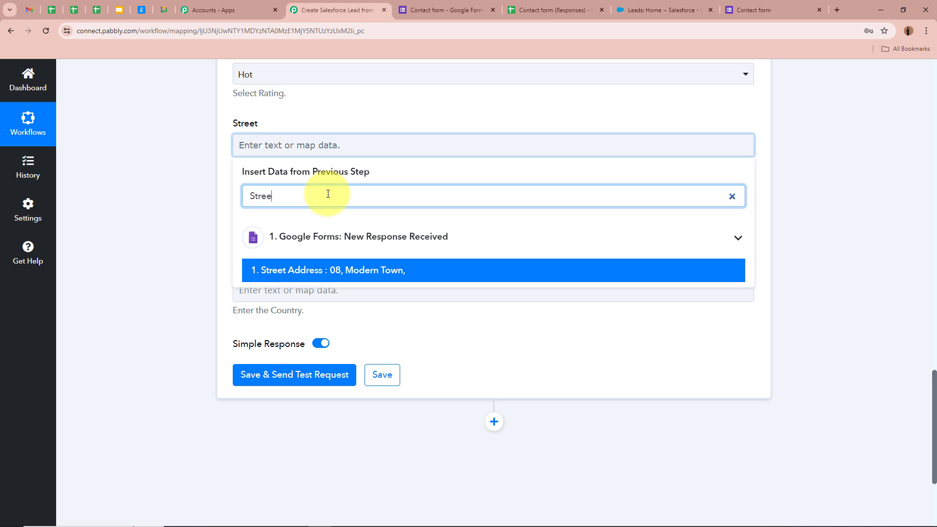
left_click(331, 270)
left_click(195, 208)
left_click(331, 222)
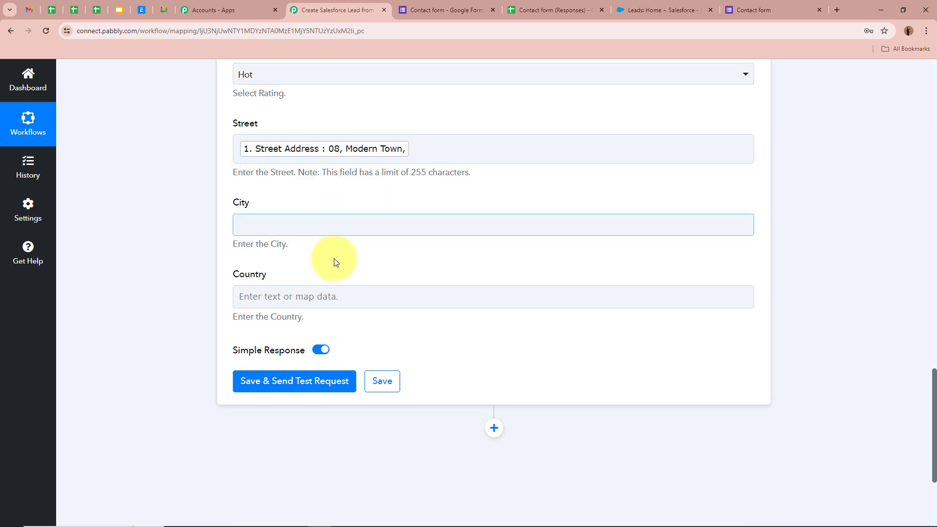
left_click(337, 275)
type("City")
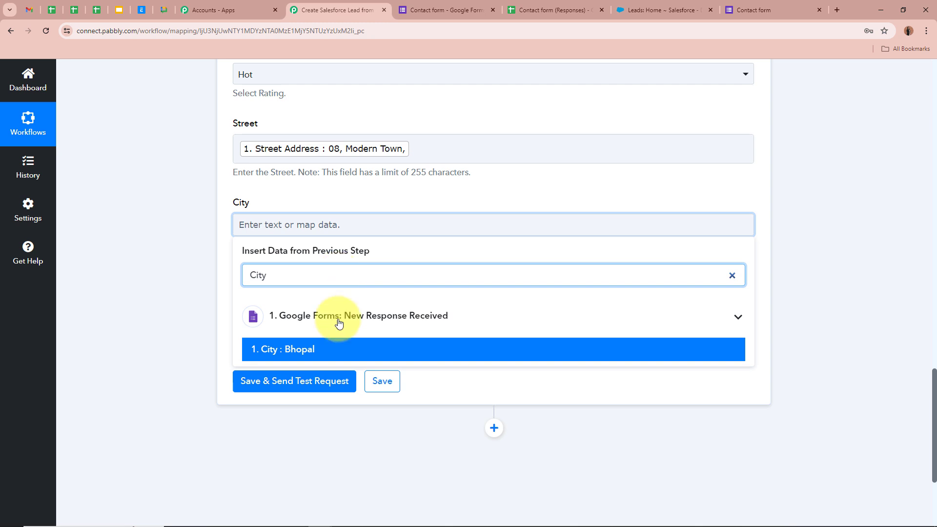
left_click(334, 350)
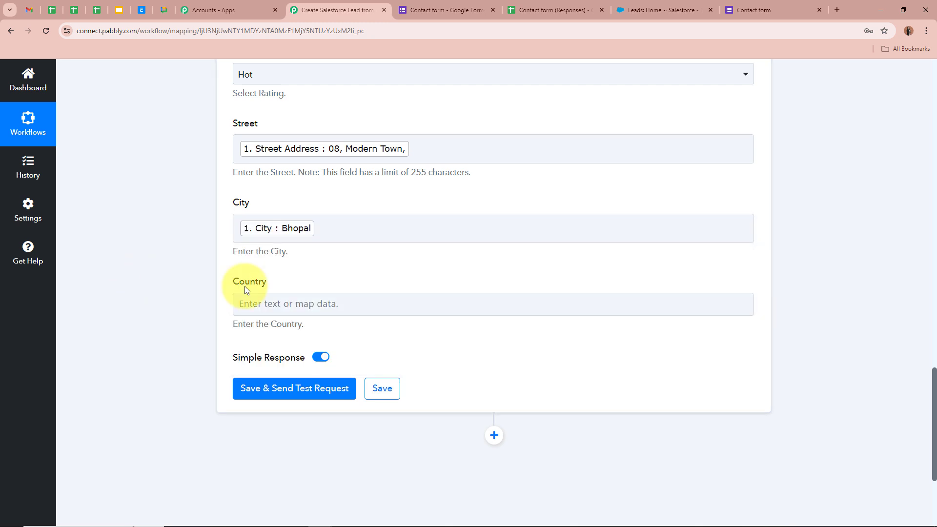
left_click(291, 306)
left_click(287, 358)
type("Coun")
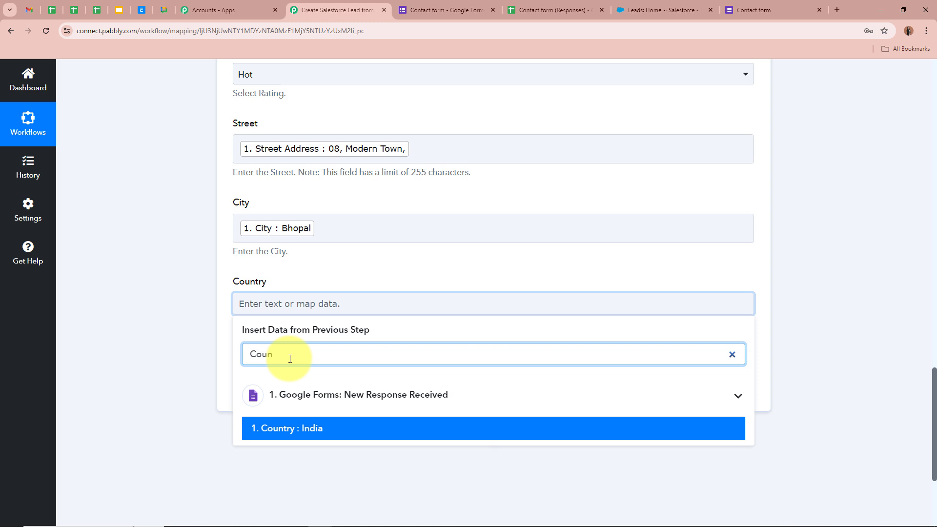
left_click(335, 436)
scroll(168, 330, "down", 8)
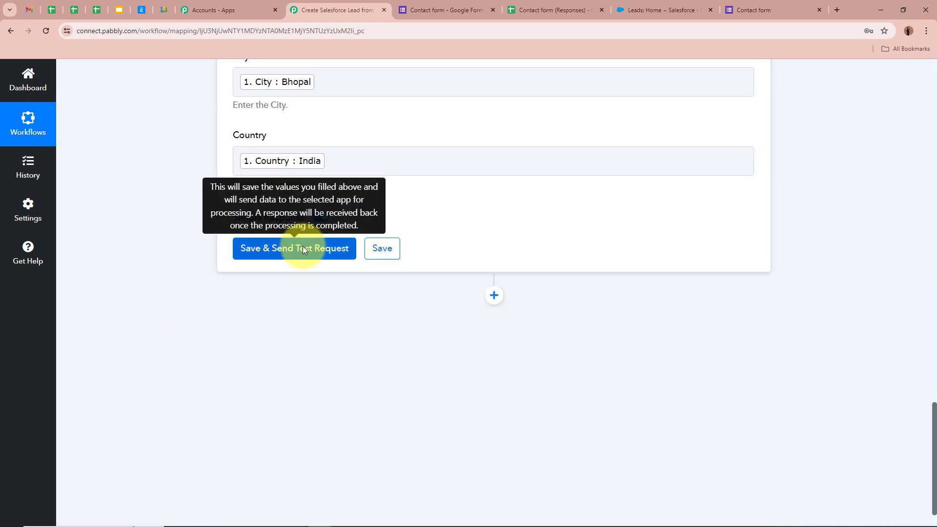
Save the Create Lead step and send a test request, checking the returned lead Id and Success 1.
left_click(275, 243)
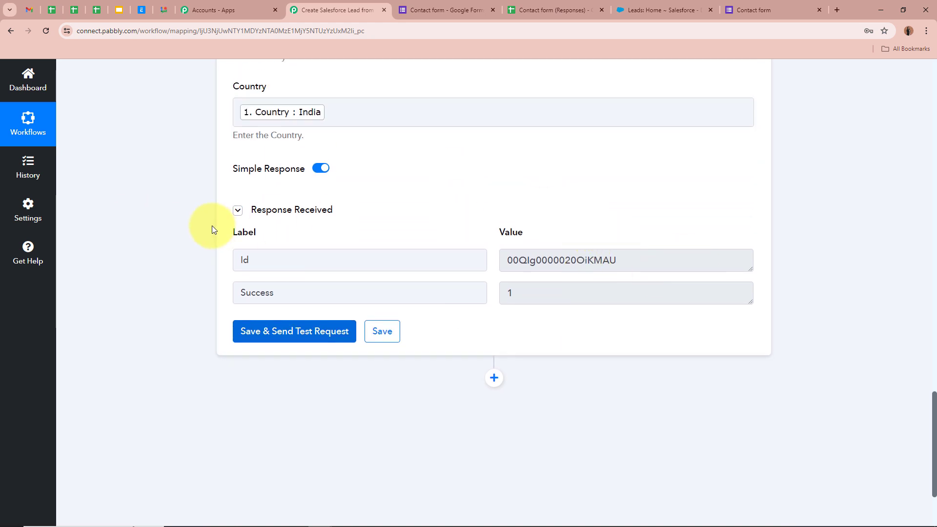
double_click(244, 292)
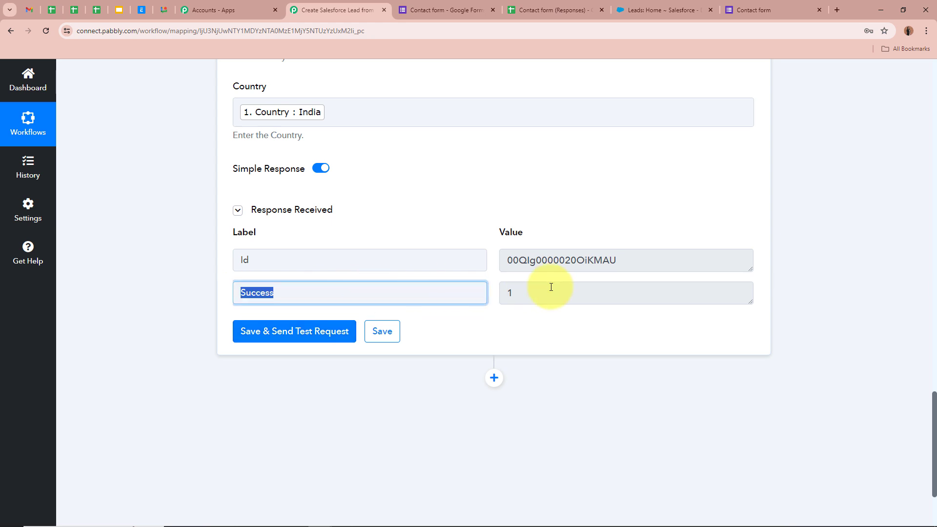
double_click(548, 287)
left_click(117, 234)
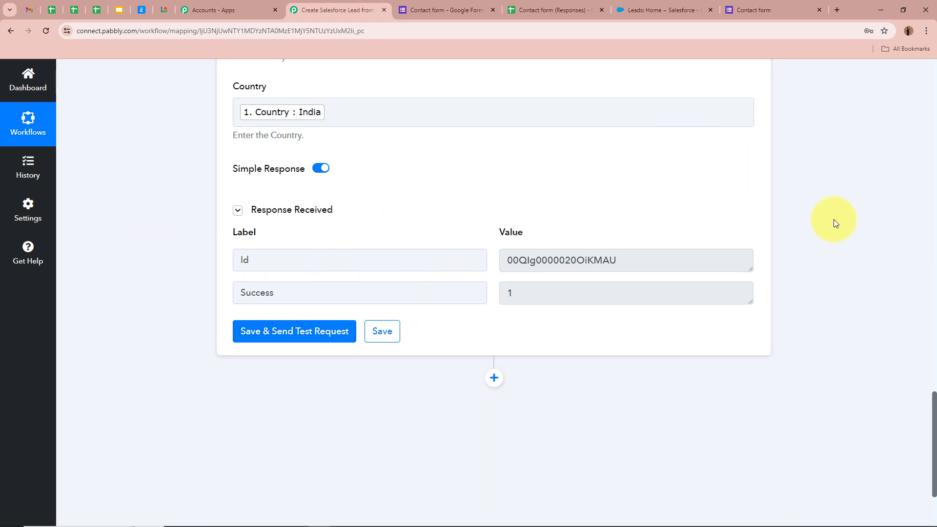
Refresh Salesforce Leads, open the new test lead and review its details, then return to Pabbly.
left_click(662, 6)
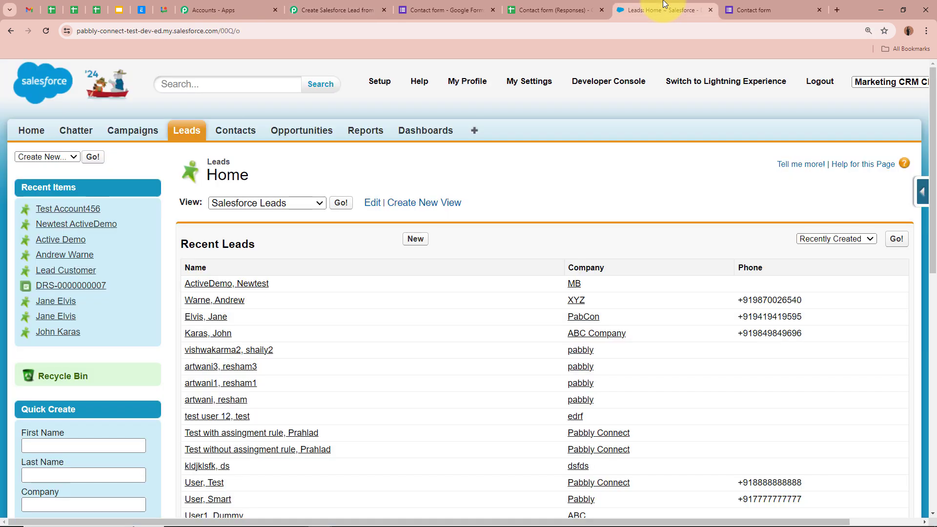
left_click(45, 32)
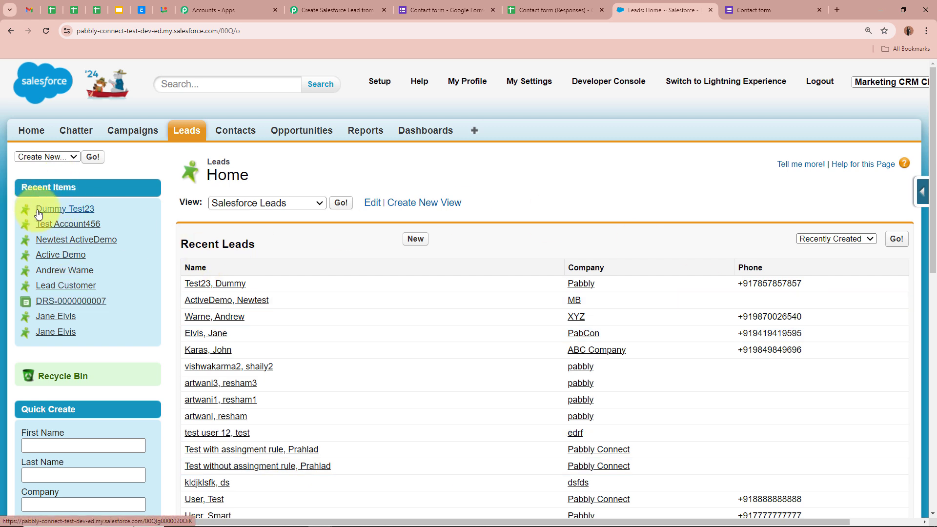
left_click(77, 213)
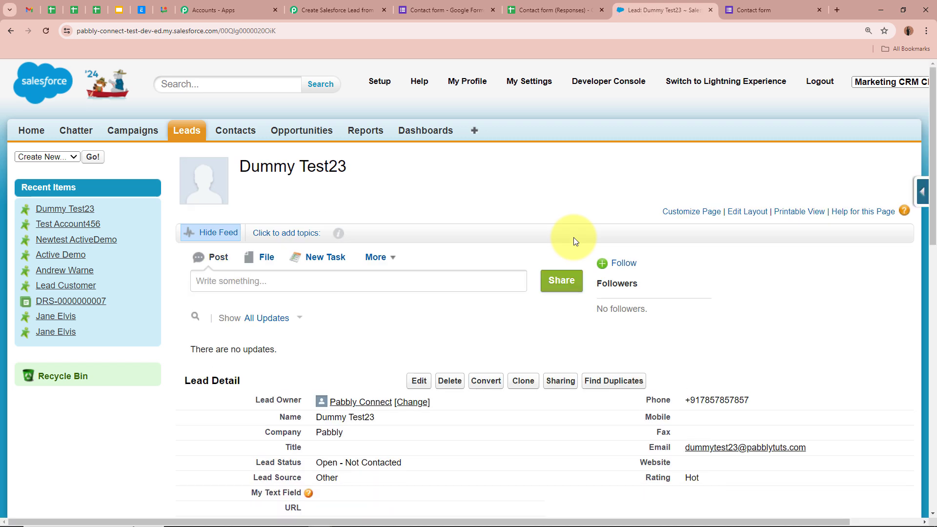
scroll(694, 356, "down", 1)
scroll(695, 356, "down", 2)
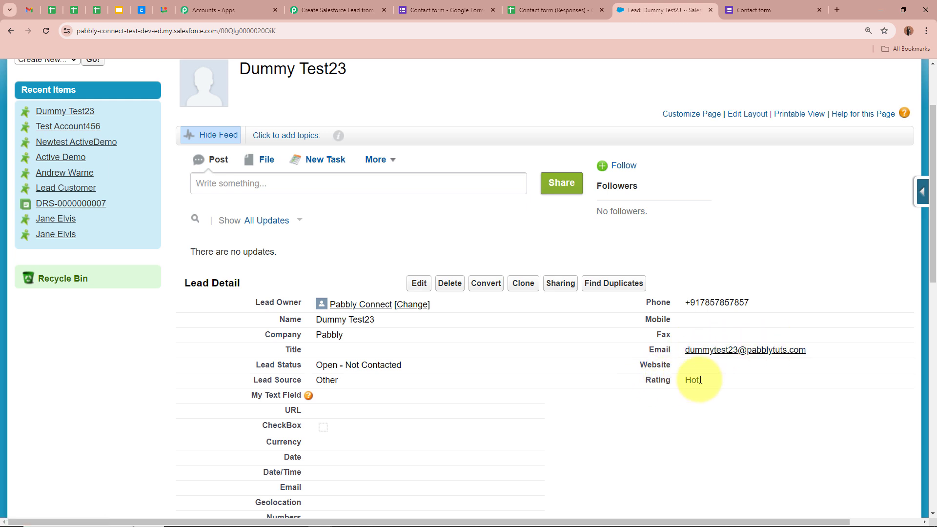
scroll(701, 383, "down", 3)
scroll(701, 383, "down", 2)
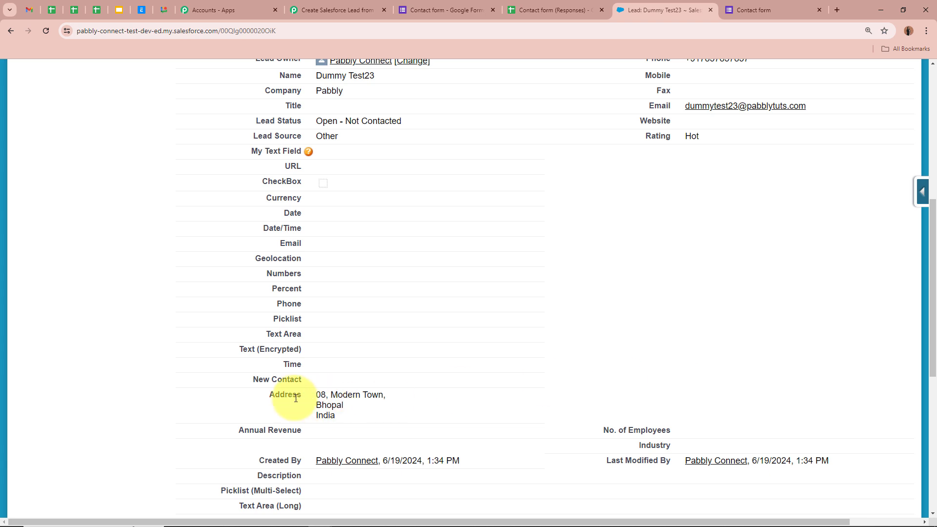
scroll(332, 407, "down", 1)
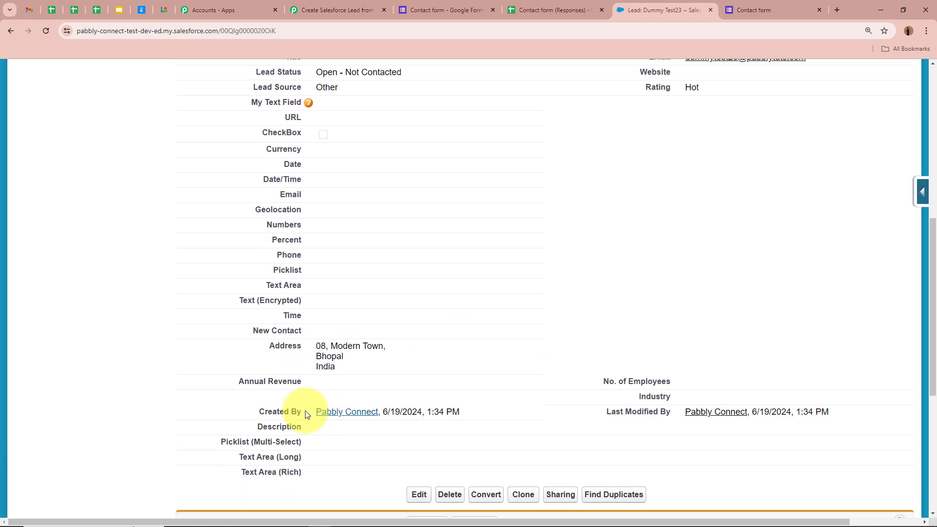
scroll(795, 377, "up", 8)
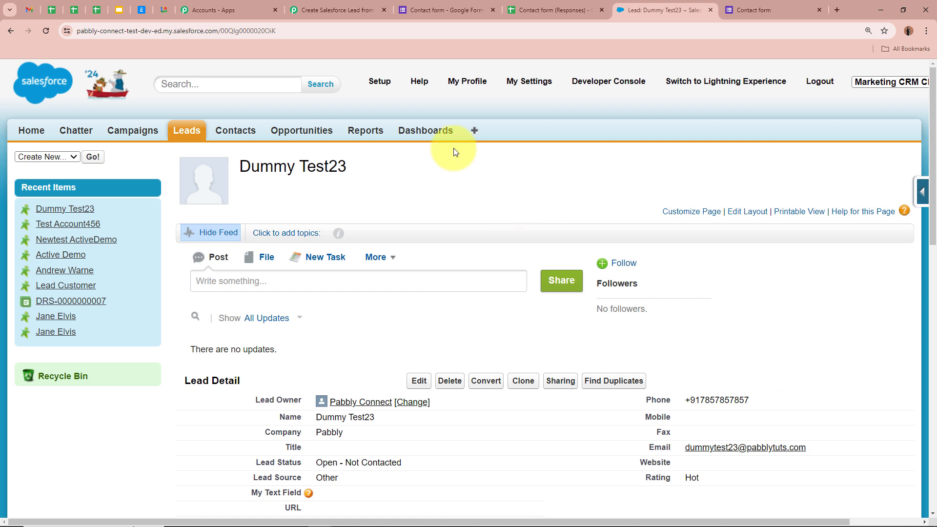
left_click(334, 9)
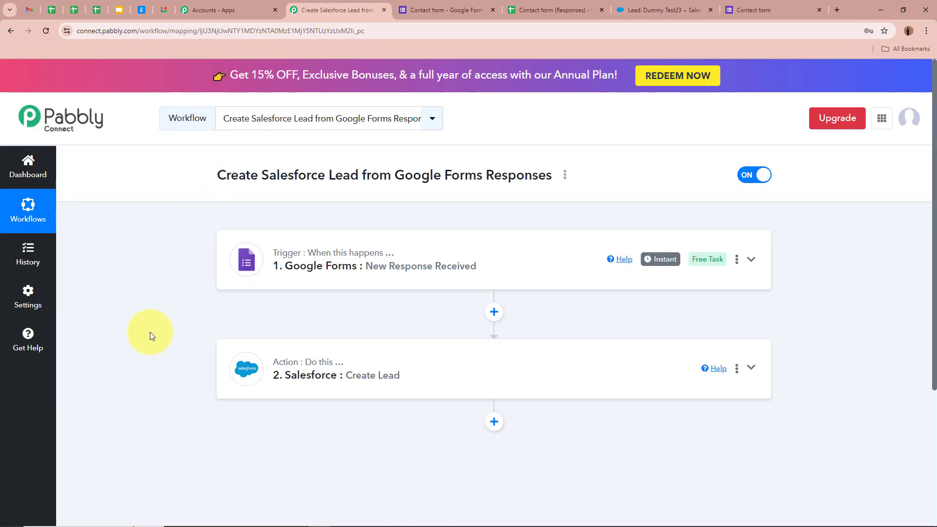